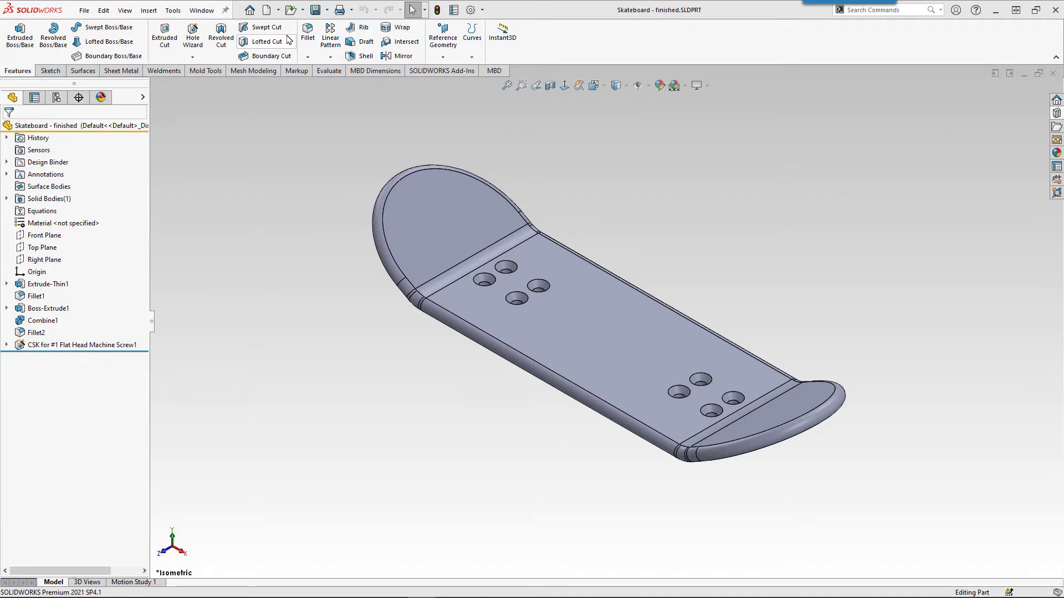
Step: Create a new assembly from the open skateboard part, placing the part at the origin with Graphics preview enabled
left_click(278, 10)
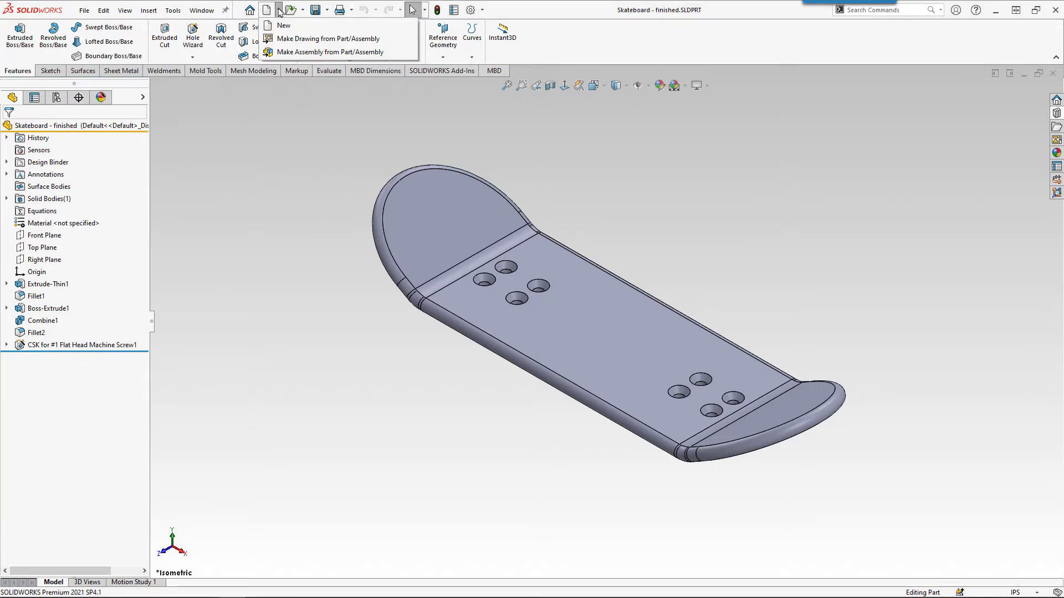
left_click(386, 56)
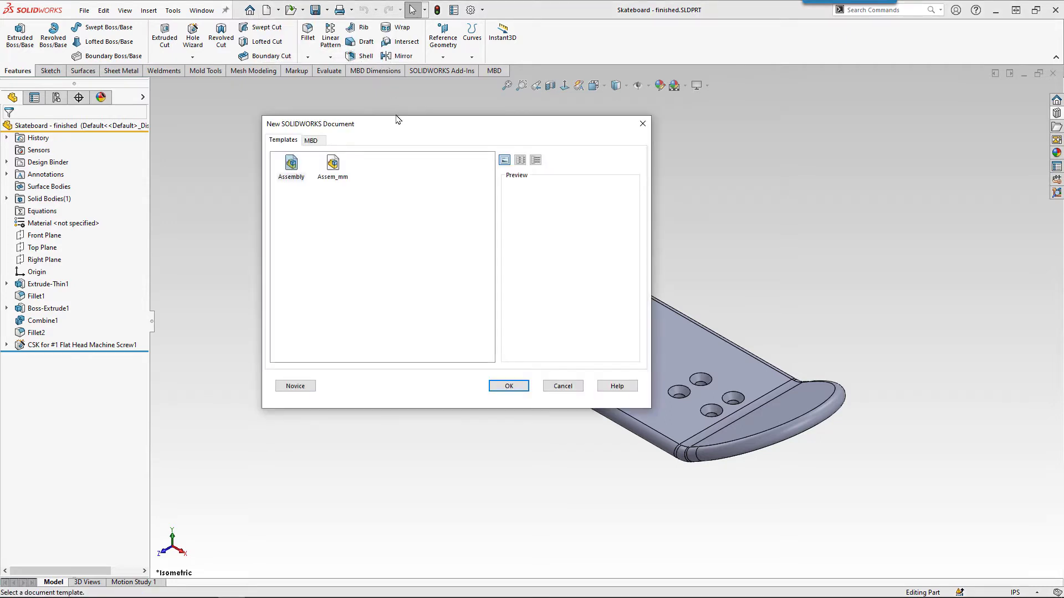
left_click(508, 386)
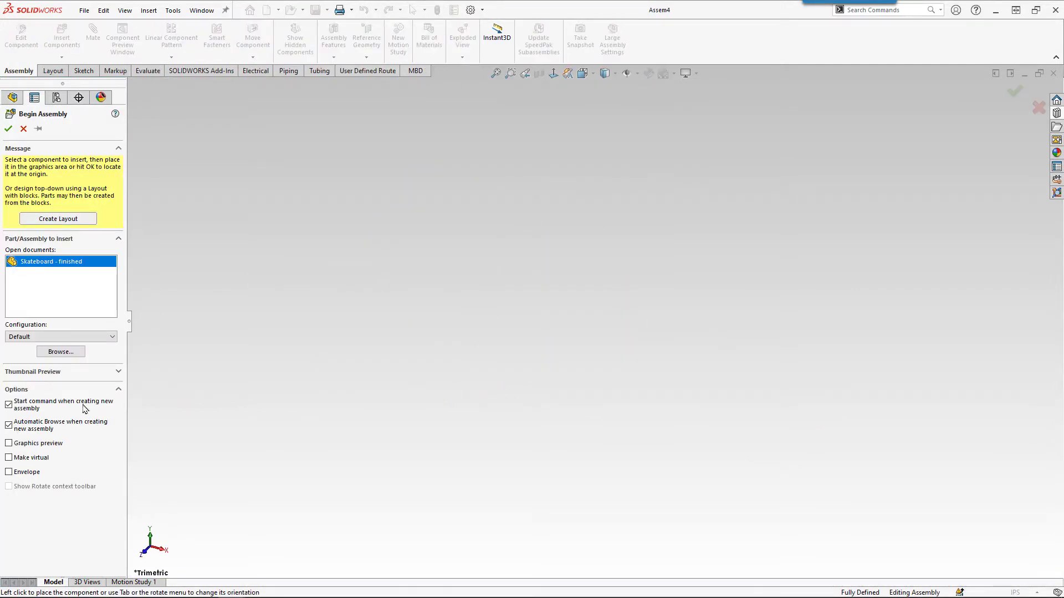
left_click(8, 444)
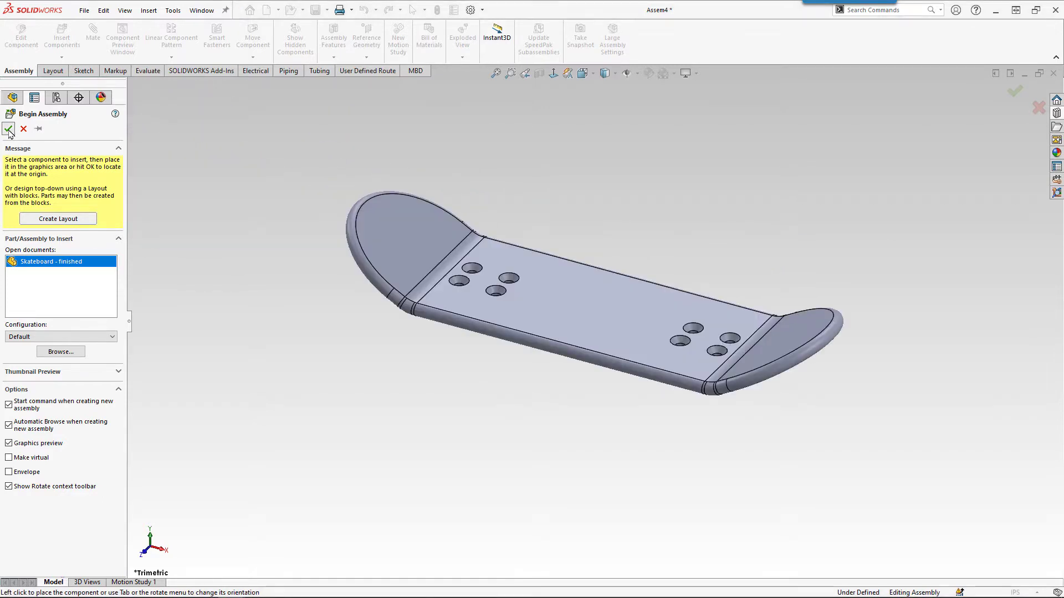
left_click(8, 129)
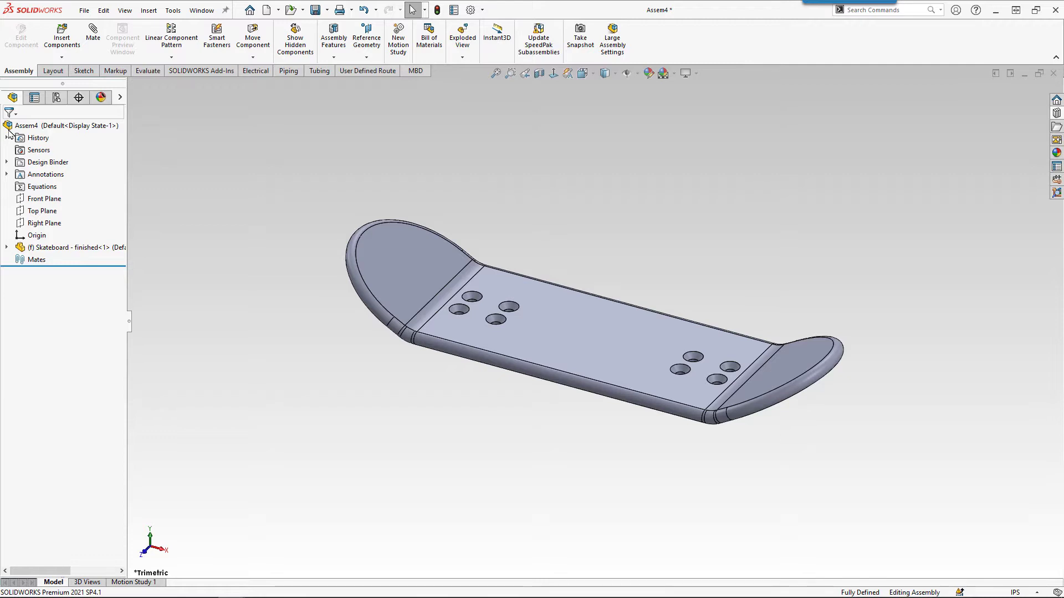
Step: Insert Trucks.SLDPRT from the 4 Skateboard Assembly folder and place it in free space beside one end of the skateboard
left_click(62, 42)
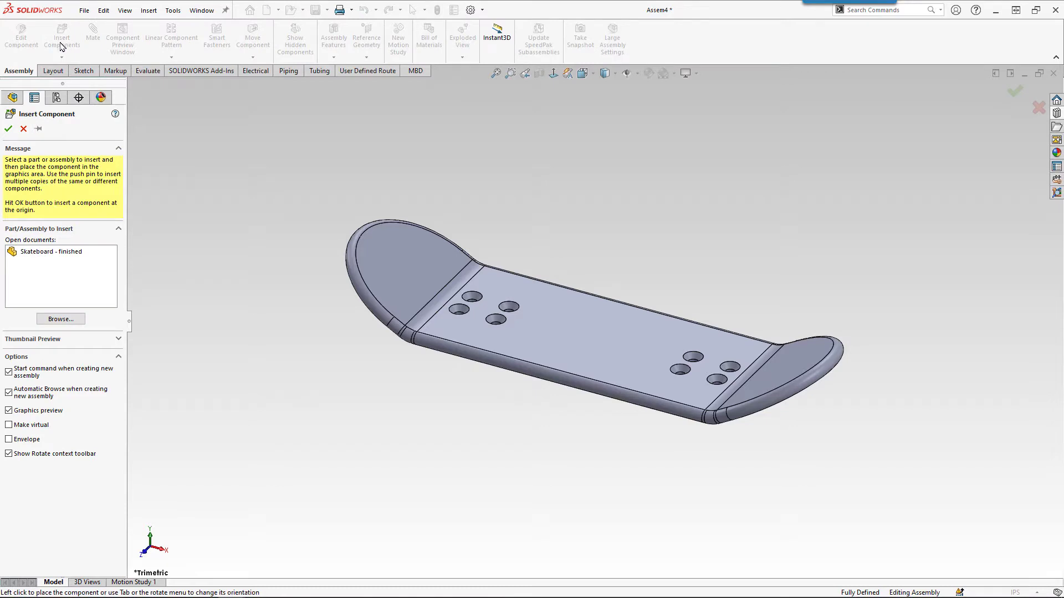
left_click(58, 320)
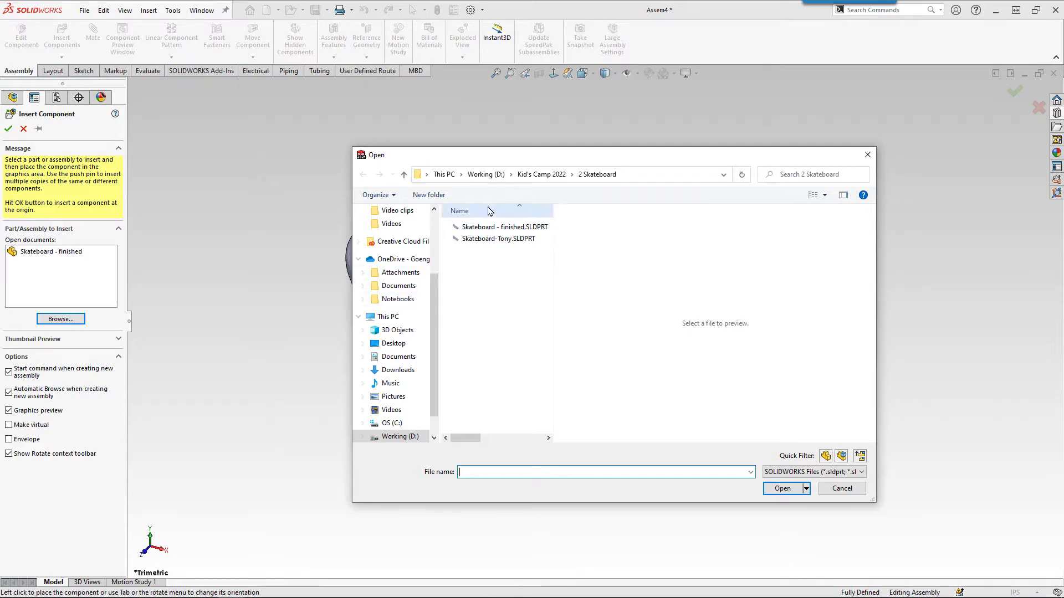
left_click(539, 175)
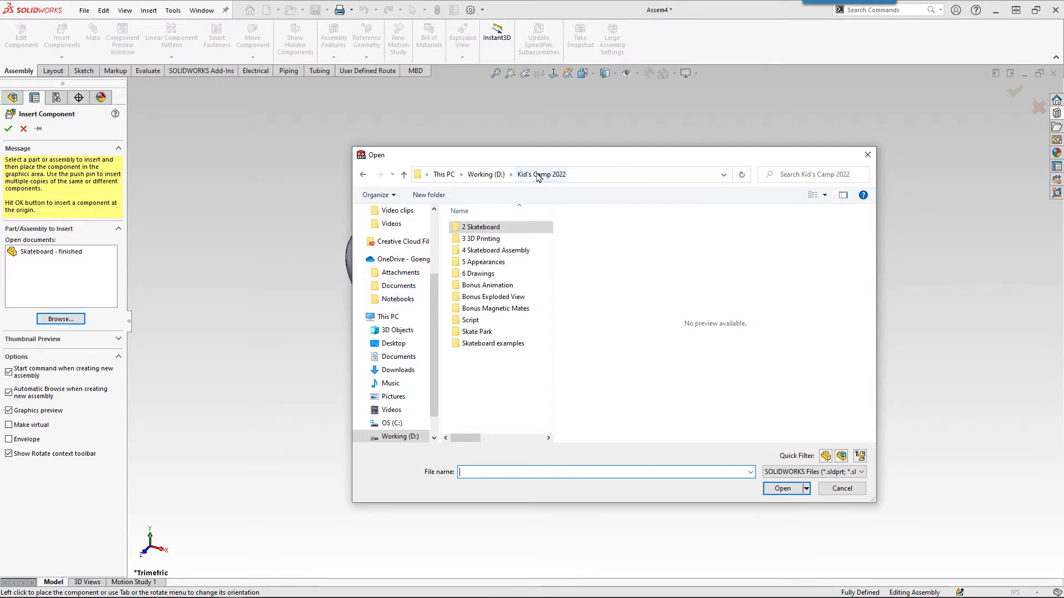
double_click(480, 251)
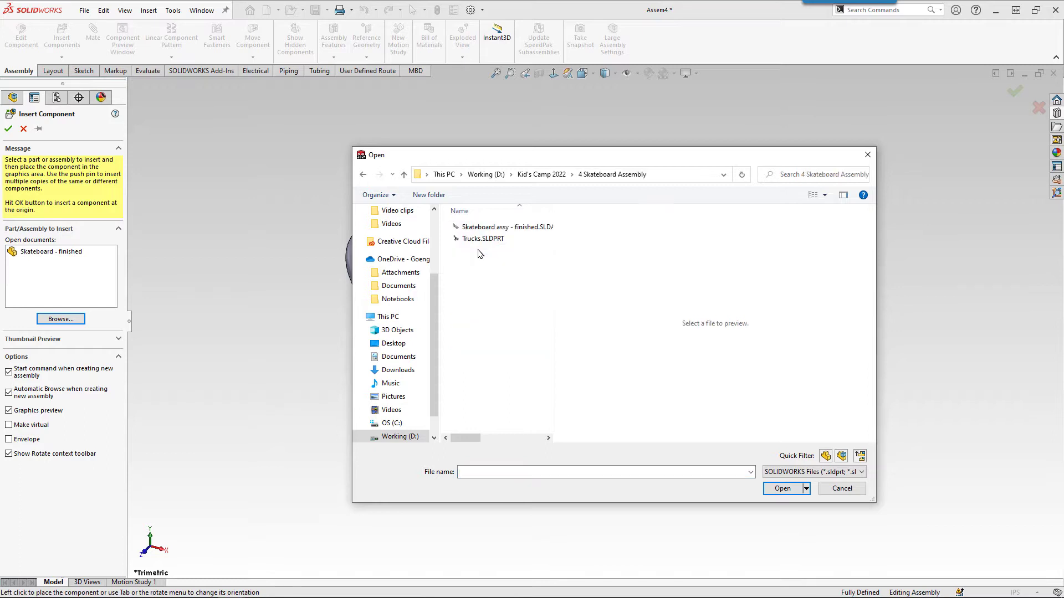
left_click(472, 239)
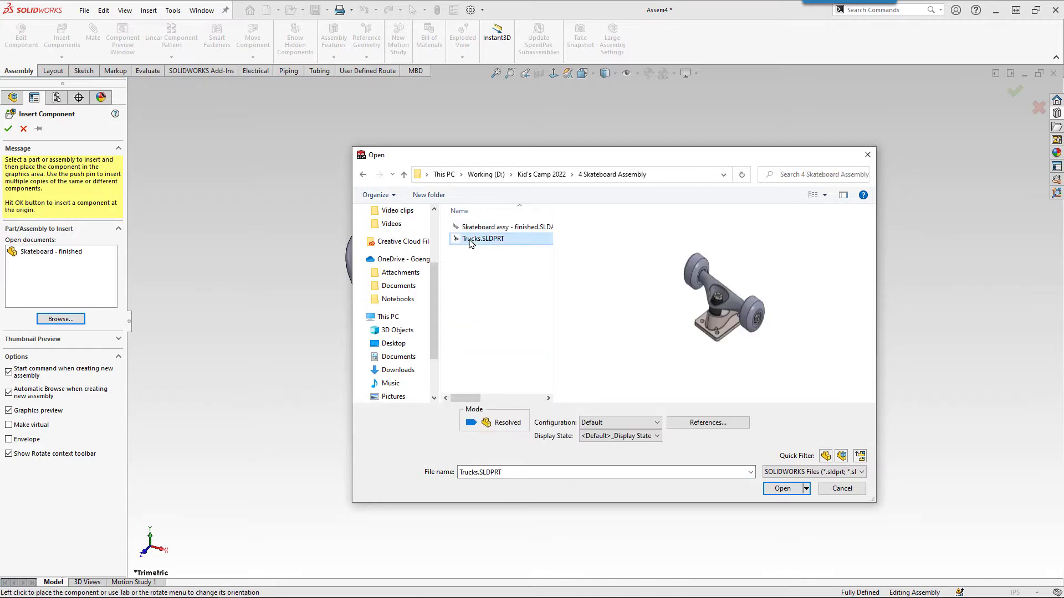
left_click(782, 489)
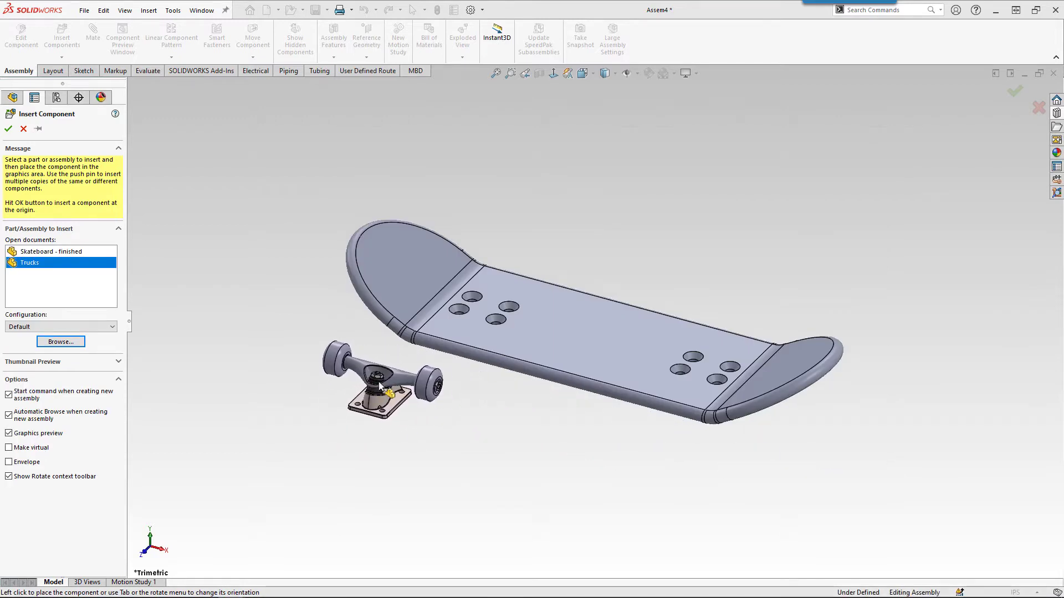
left_click(380, 387)
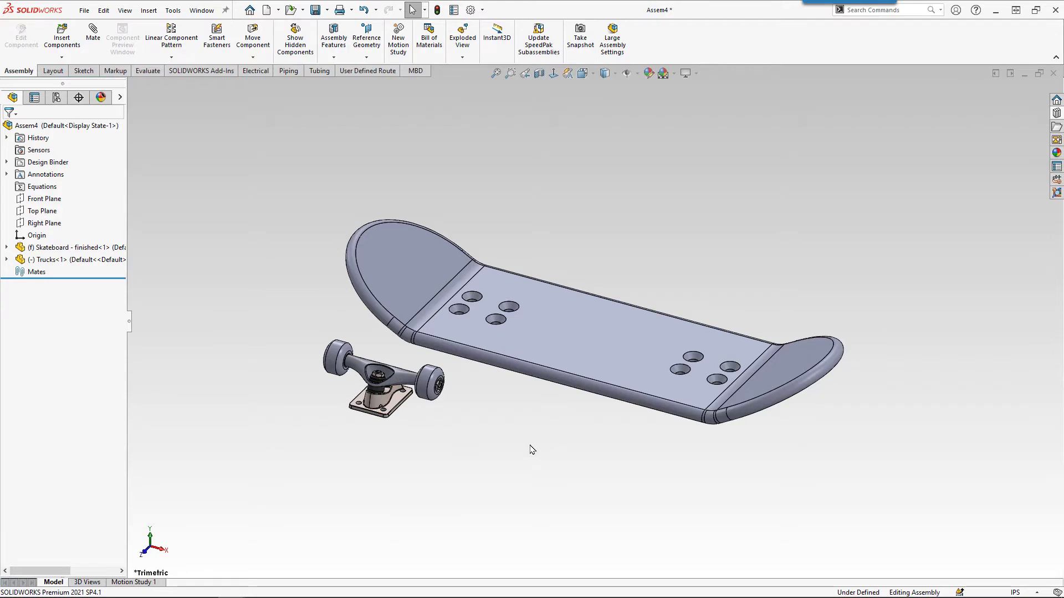
Step: Rotate the truck component freely so its mounting plate faces up and its wheels point down
mouse_move(530, 447)
middle_mouse_down()
mouse_move(536, 302)
mouse_move(532, 434)
mouse_move(527, 327)
mouse_move(533, 437)
middle_mouse_up()
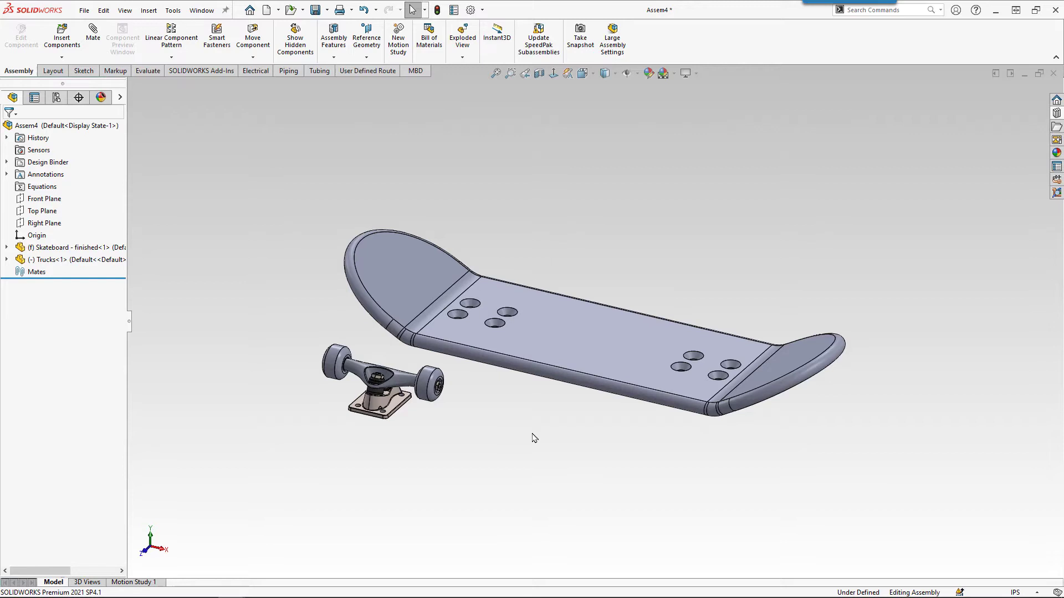
mouse_move(404, 382)
left_mouse_down()
mouse_move(310, 380)
mouse_move(443, 391)
mouse_move(328, 381)
mouse_move(405, 382)
mouse_move(378, 381)
mouse_move(388, 380)
left_mouse_up()
right_click_drag(388, 380, 354, 316)
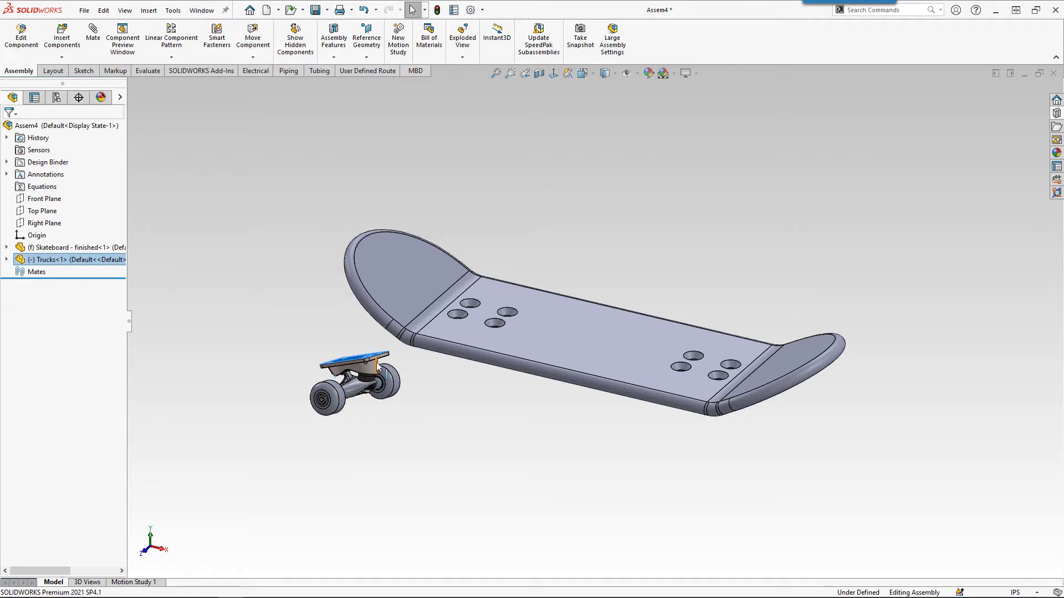
right_click_drag(372, 381, 399, 343)
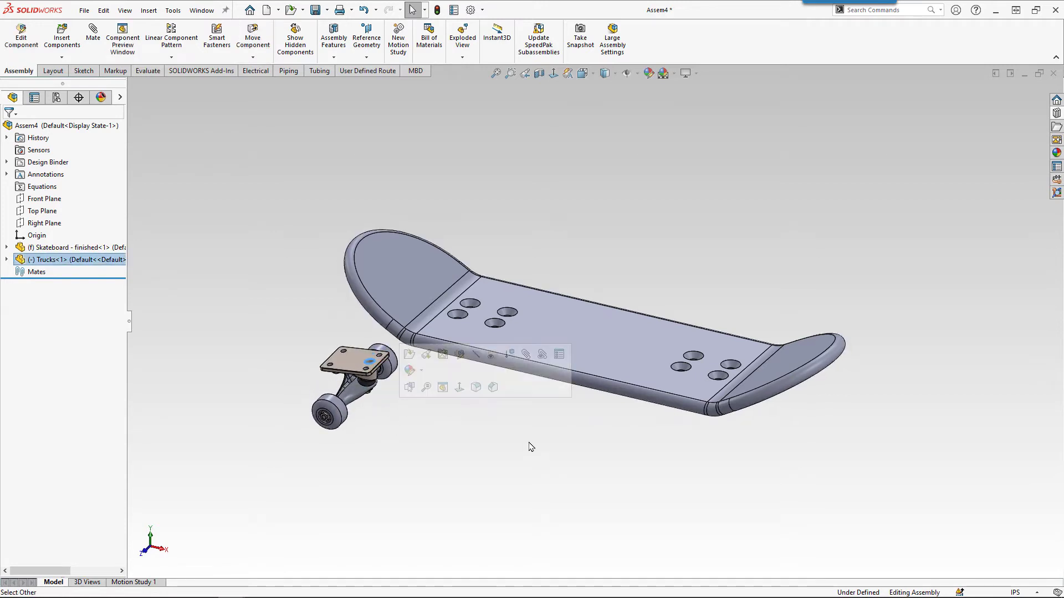
left_click(527, 478)
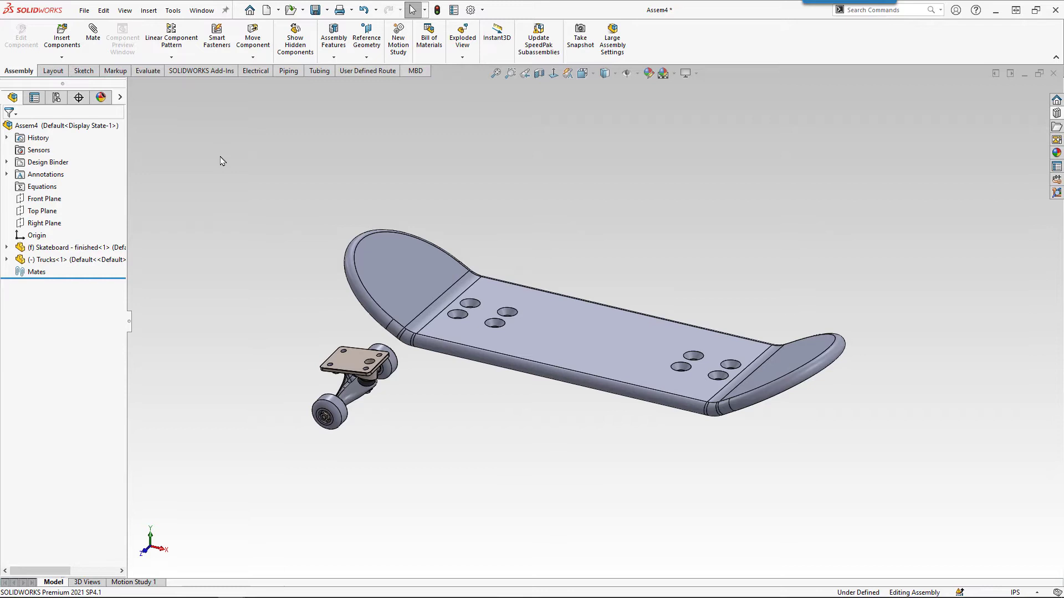
Step: Add a coincident mate between the flat face of the truck's mounting plate and the flat underside of the skateboard
left_click(91, 39)
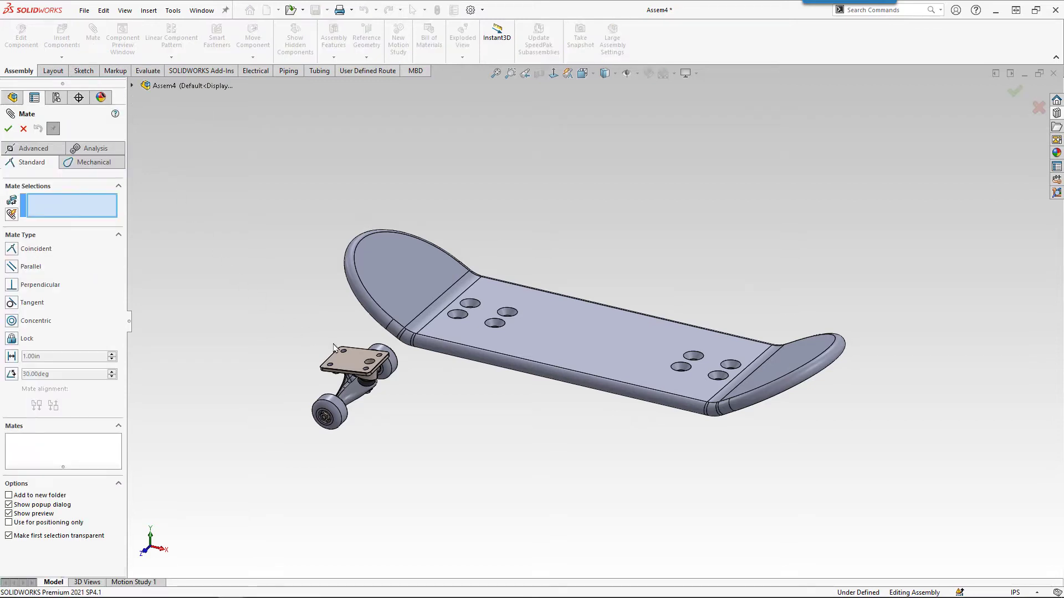
left_click(355, 358)
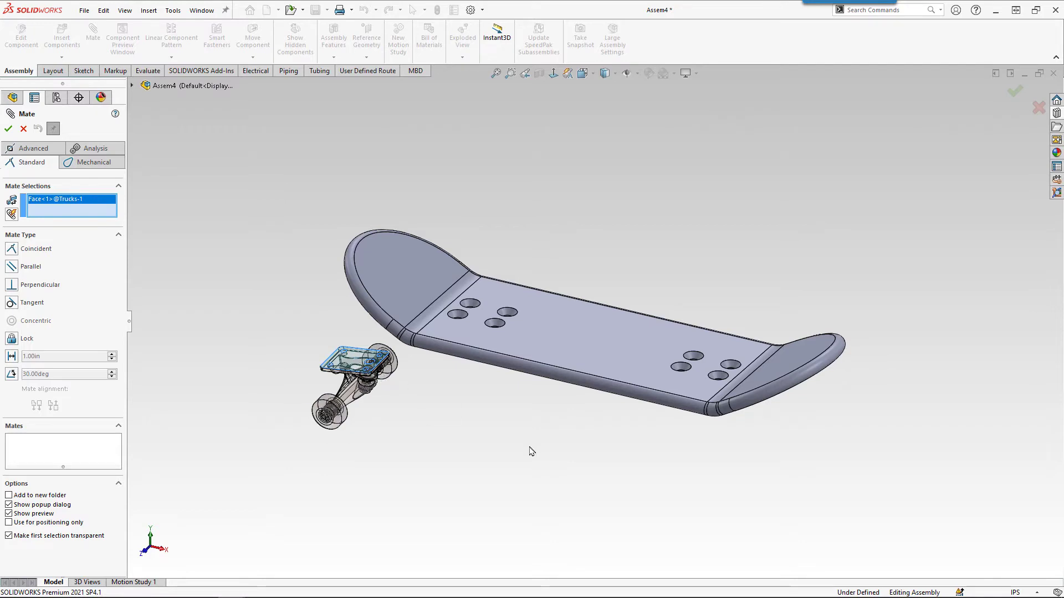
middle_click_drag(530, 452, 510, 364)
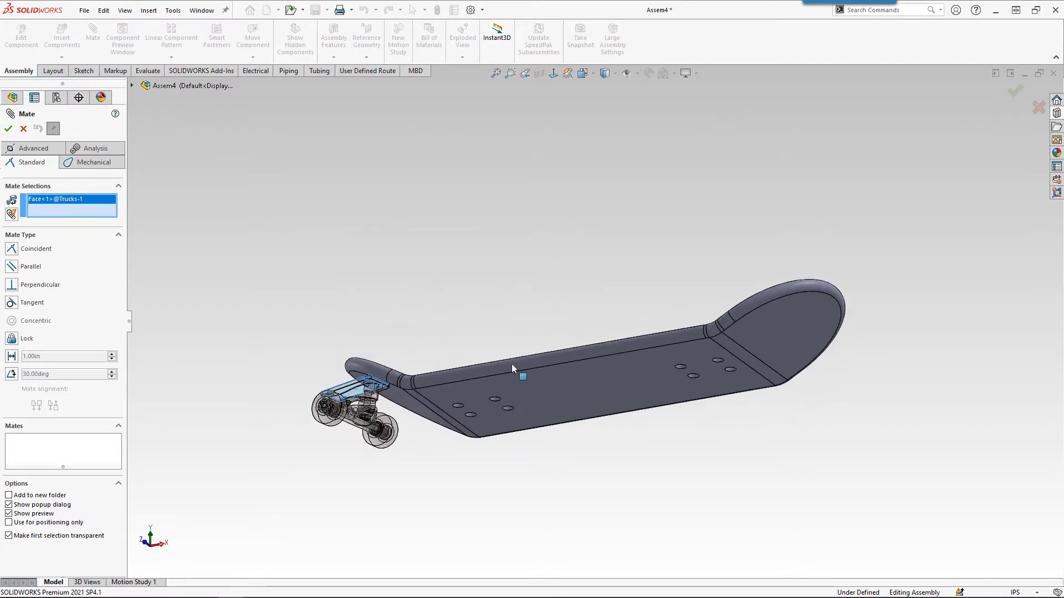
left_click(483, 387)
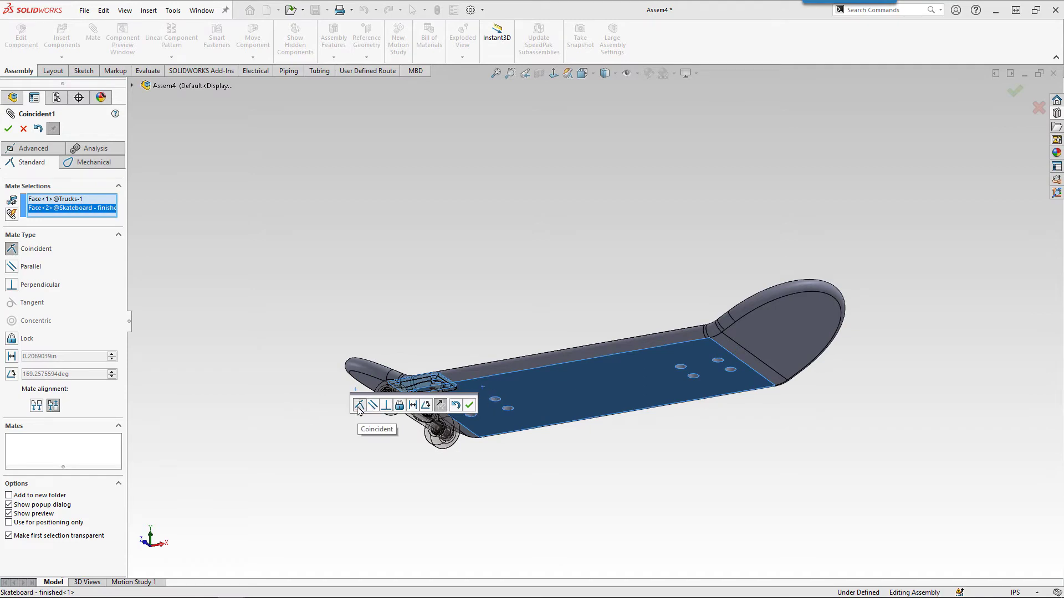
left_click(470, 405)
Step: Move the truck close to the nearest hole pattern and mate one mounting-plate hole concentric with its matching skateboard hole
scroll(499, 432, "down", 2)
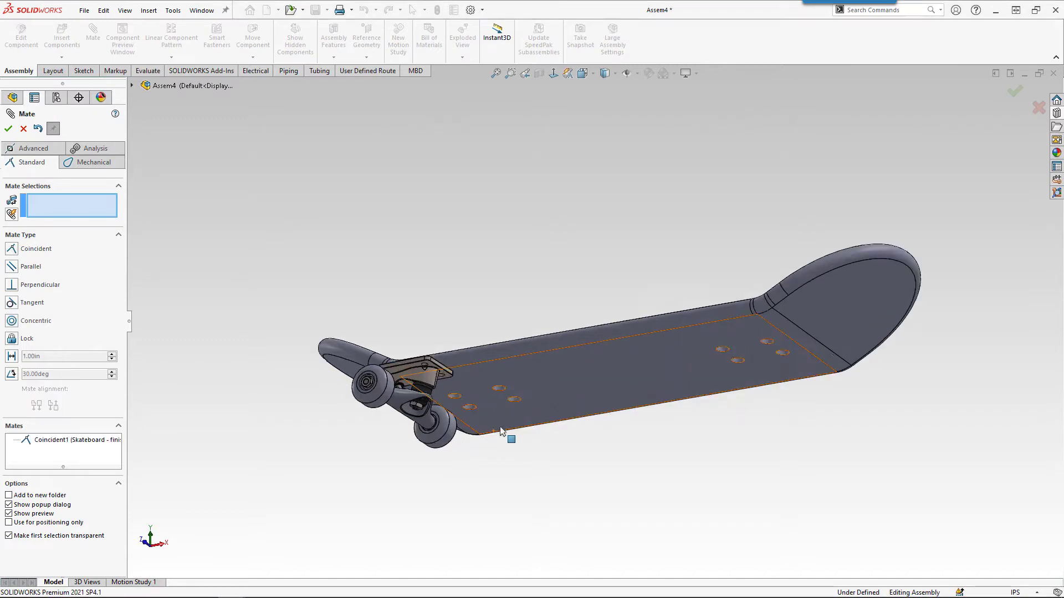
scroll(501, 431, "down", 2)
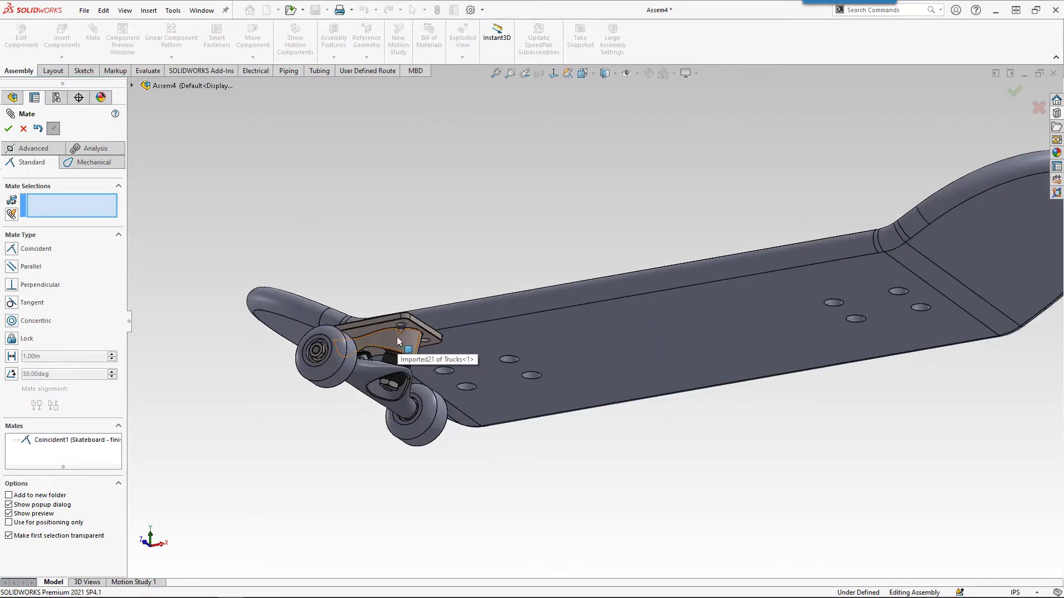
left_click_drag(397, 337, 499, 402)
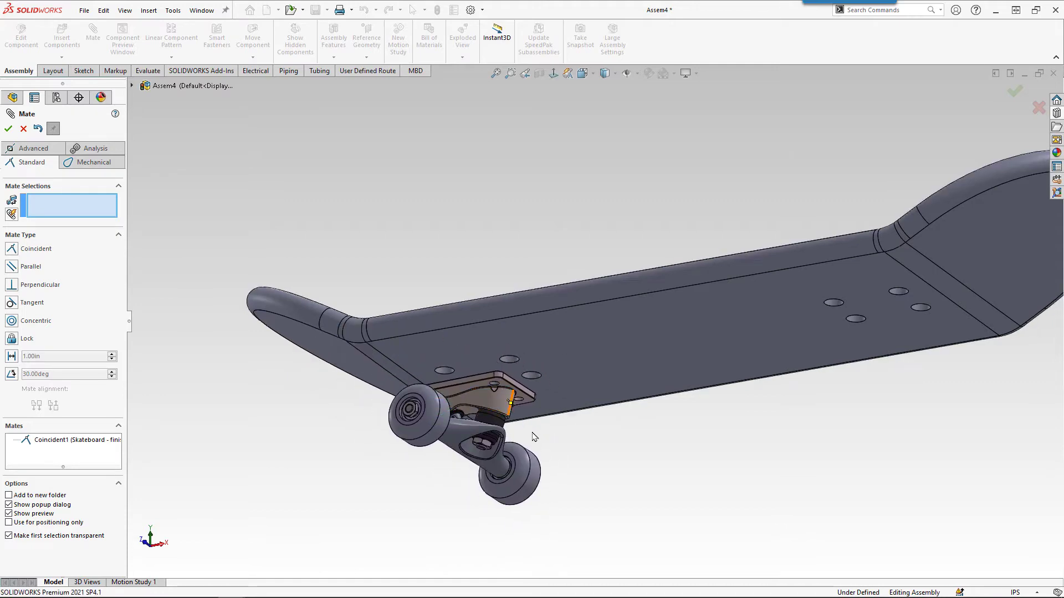
scroll(561, 434, "down", 4)
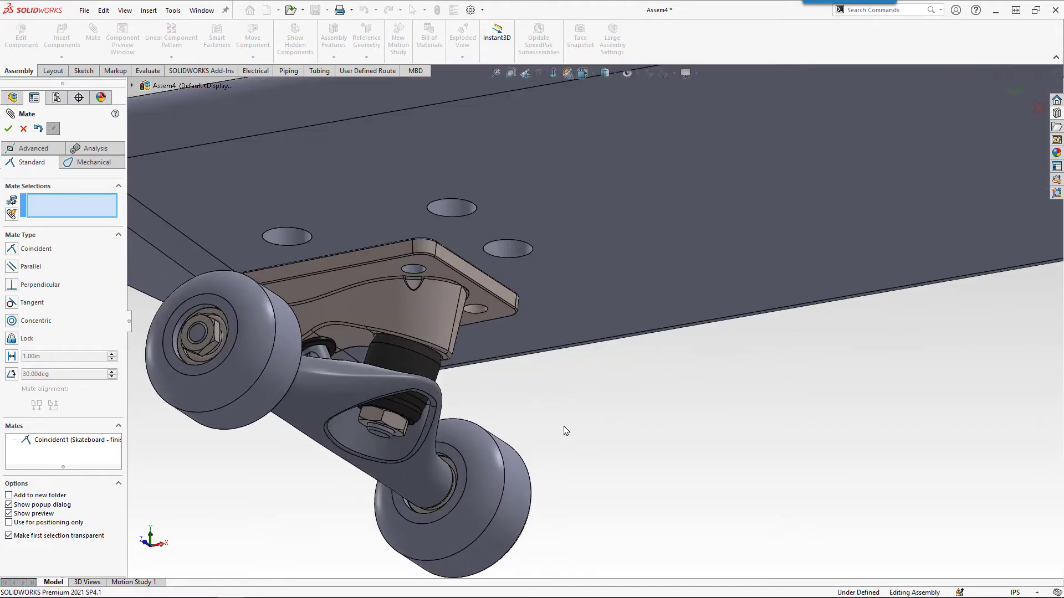
scroll(498, 337, "down", 3)
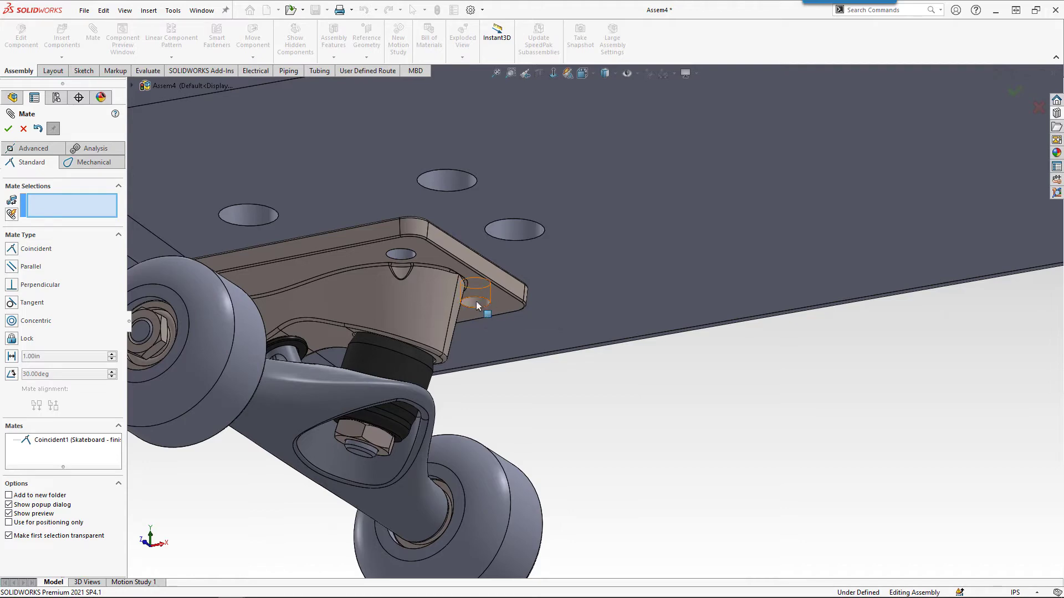
left_click(476, 305)
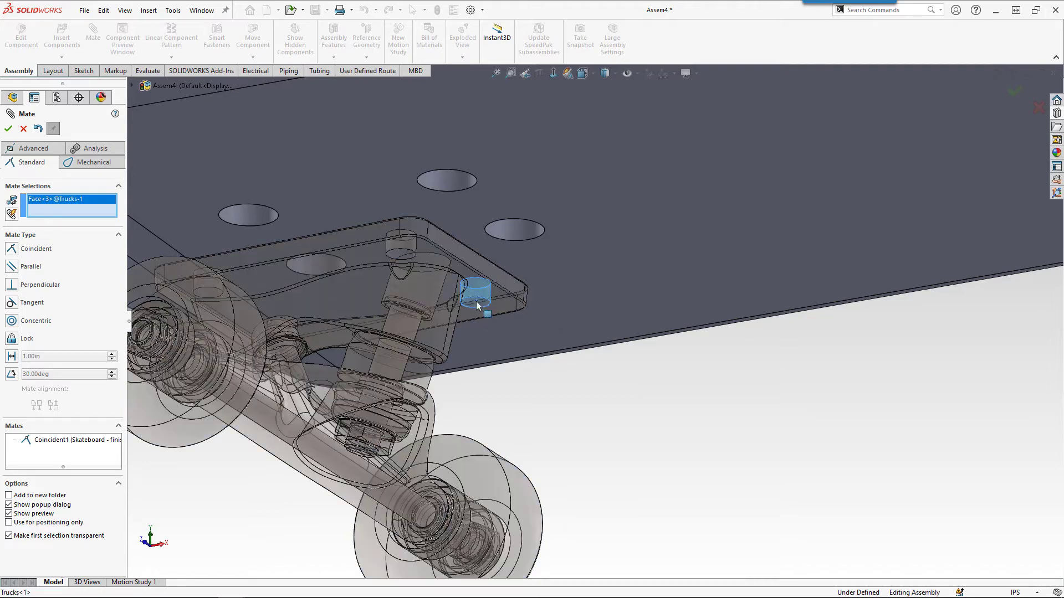
left_click(521, 237)
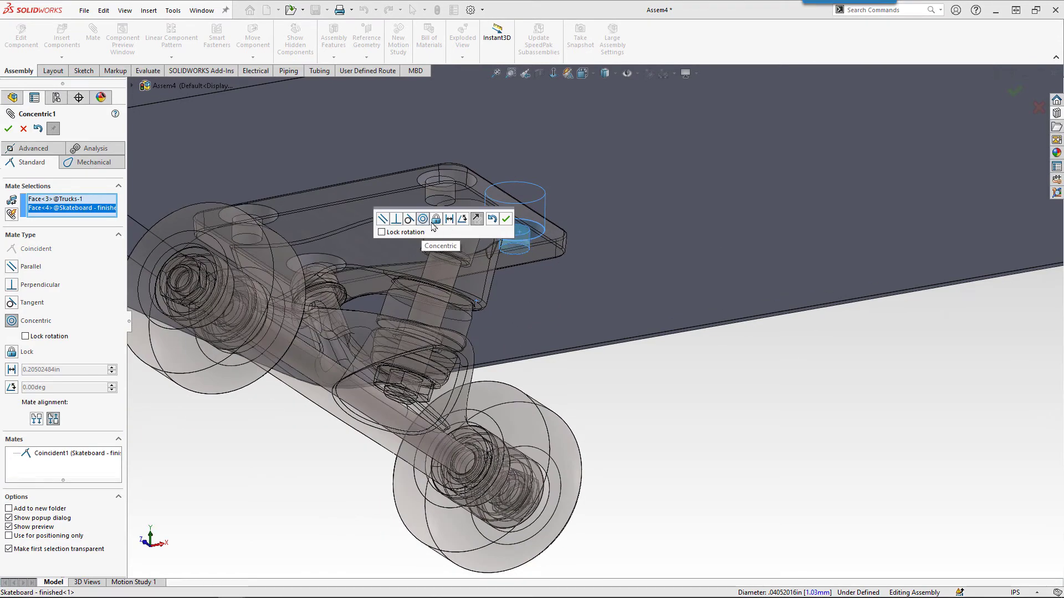
left_click(505, 219)
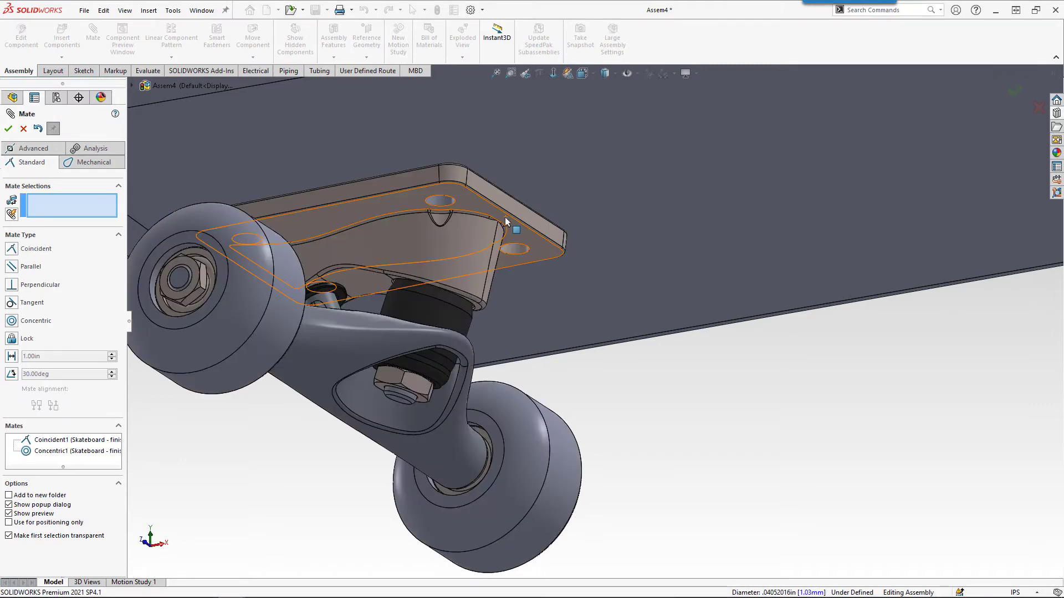
Step: Turn the truck slightly about the mated hole, add a concentric mate between a second plate hole and its skateboard hole, and finish mating
middle_click_drag(454, 241, 425, 254)
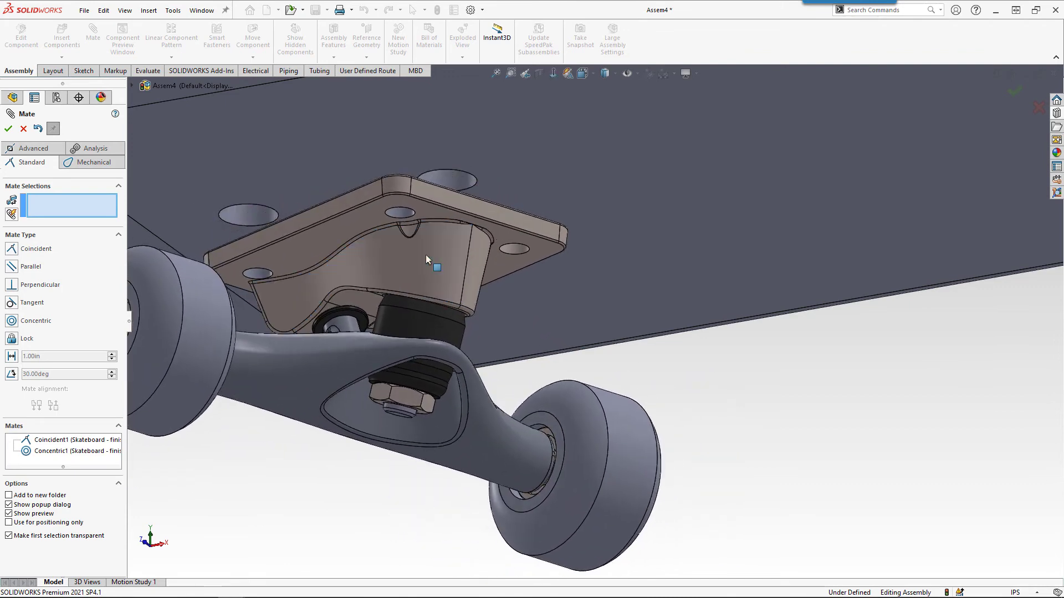
left_click(404, 215)
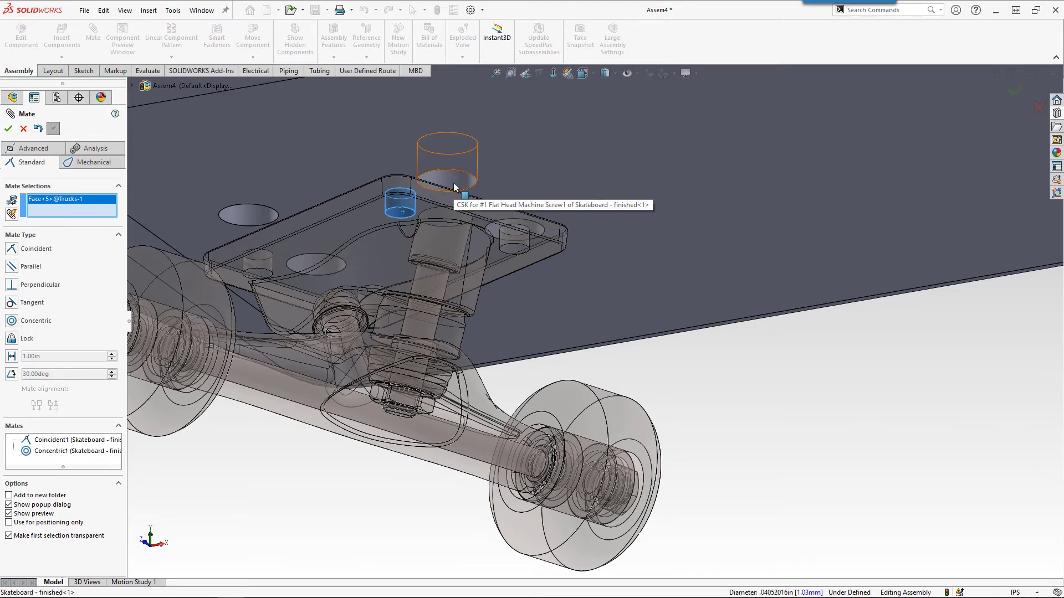
left_click(454, 187)
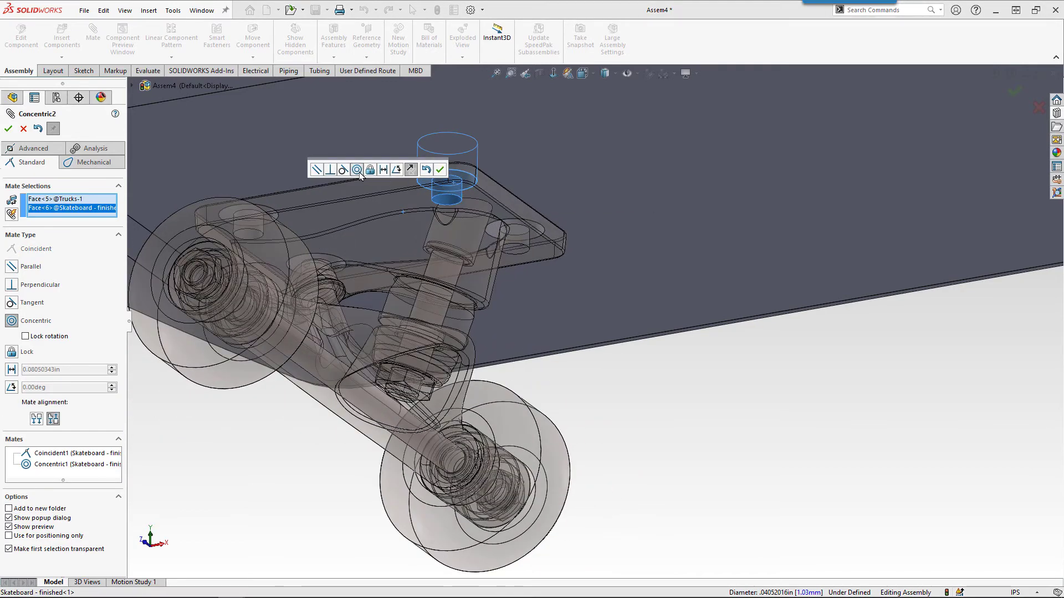
left_click(439, 172)
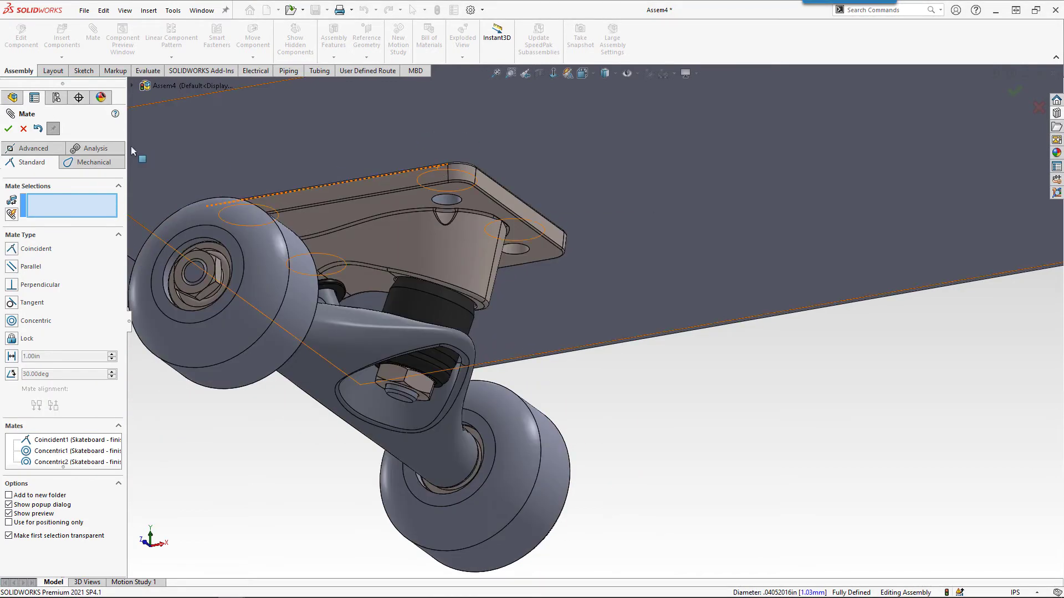
left_click(9, 129)
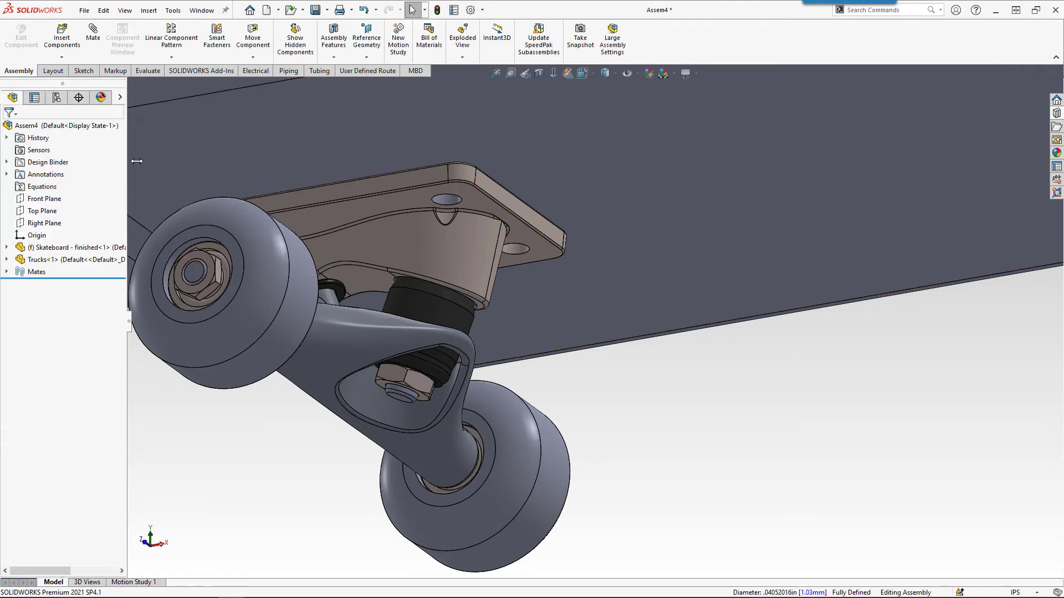
scroll(569, 316, "up", 4)
scroll(339, 217, "up", 2)
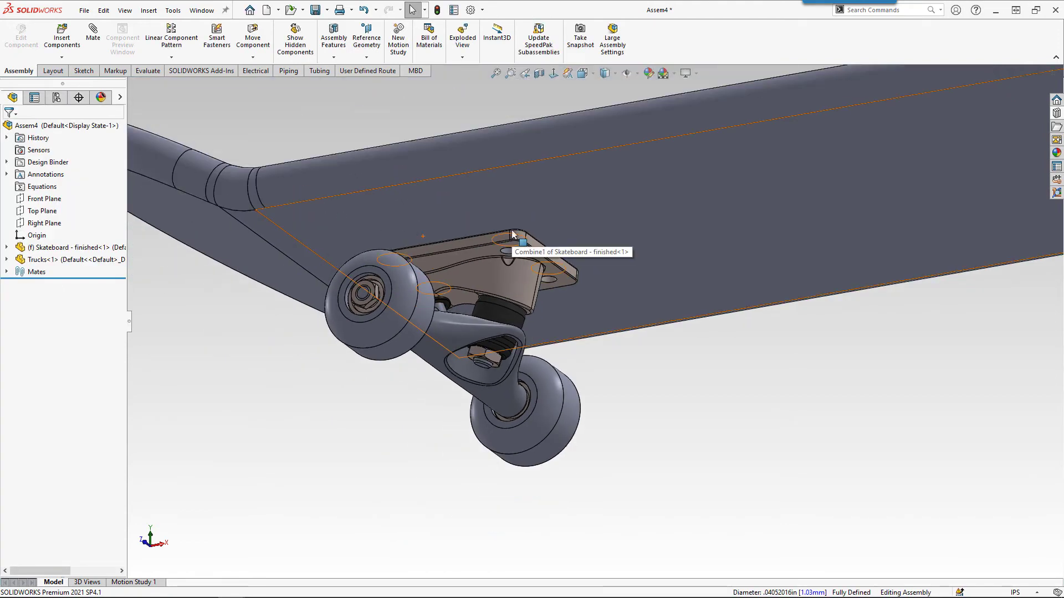
middle_click_drag(510, 230, 530, 333)
scroll(626, 338, "up", 2)
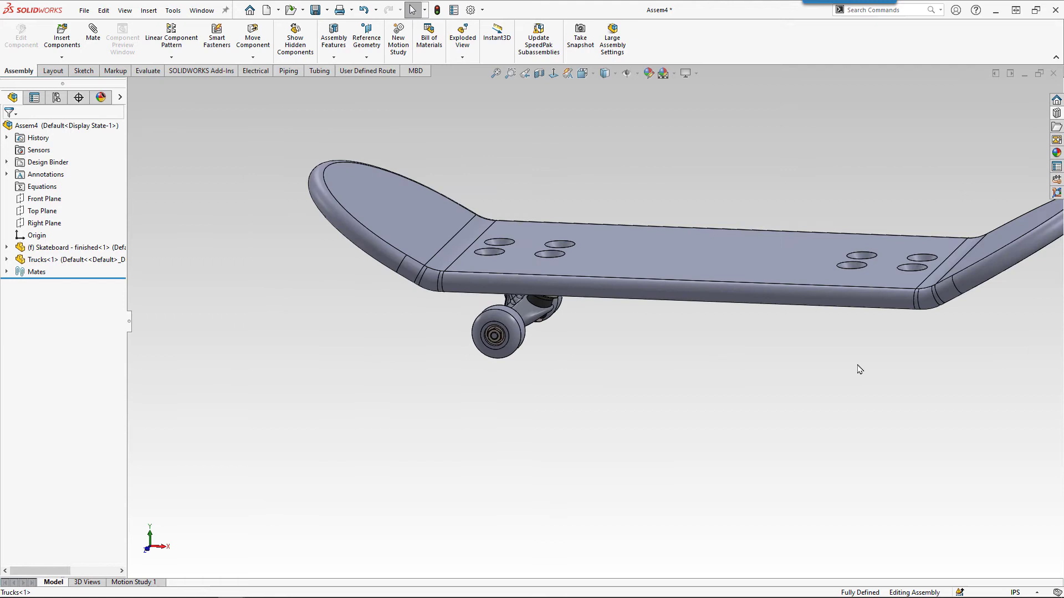
Step: Add a second copy of the truck below the skateboard and rotate it so its mounting plate is turned towards the deck
scroll(858, 369, "up", 1)
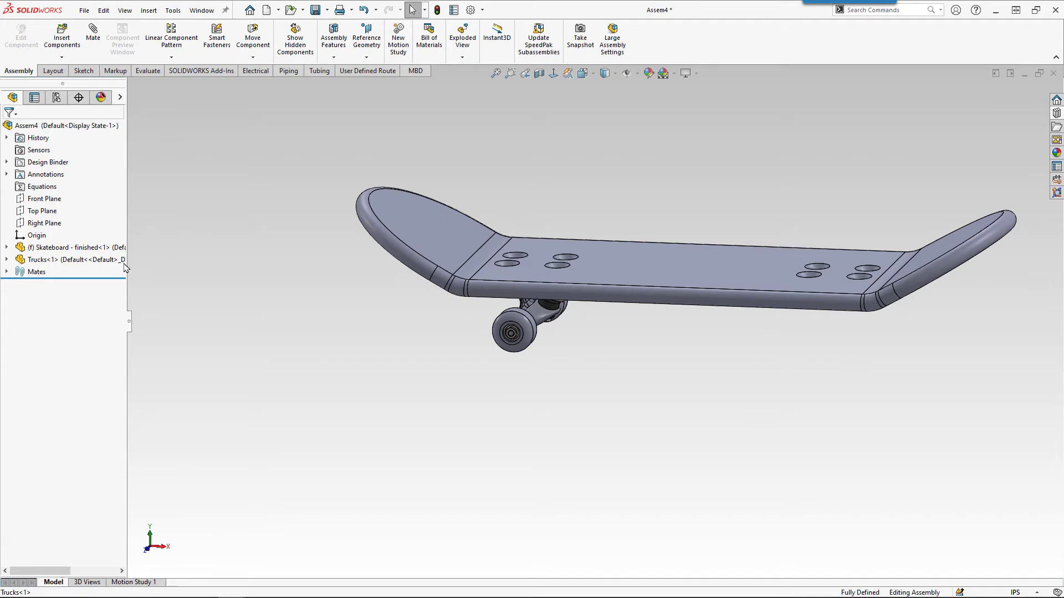
mouse_move(25, 262)
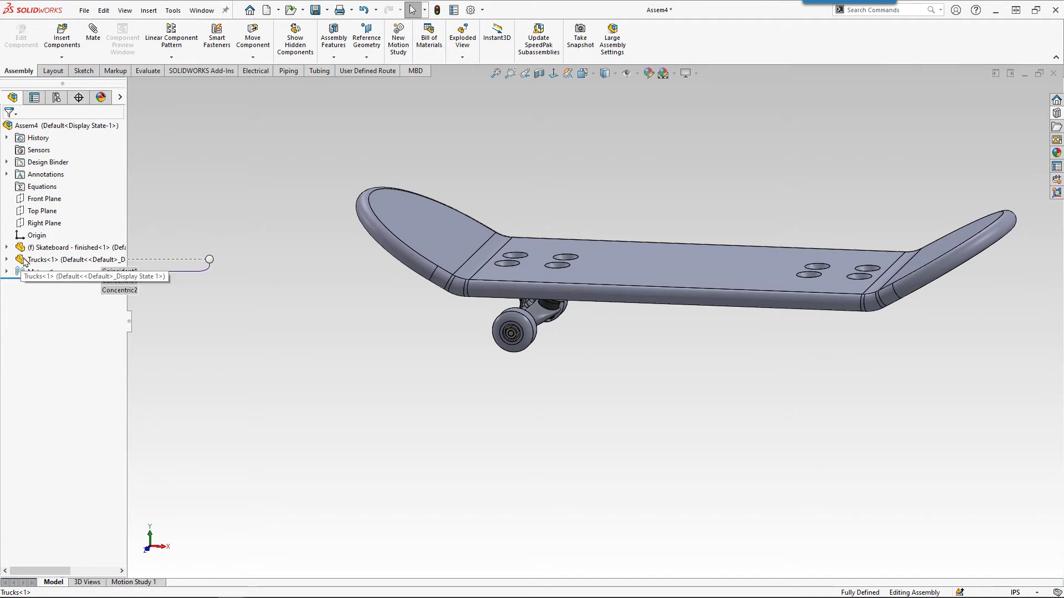
left_click_drag(25, 262, 723, 382)
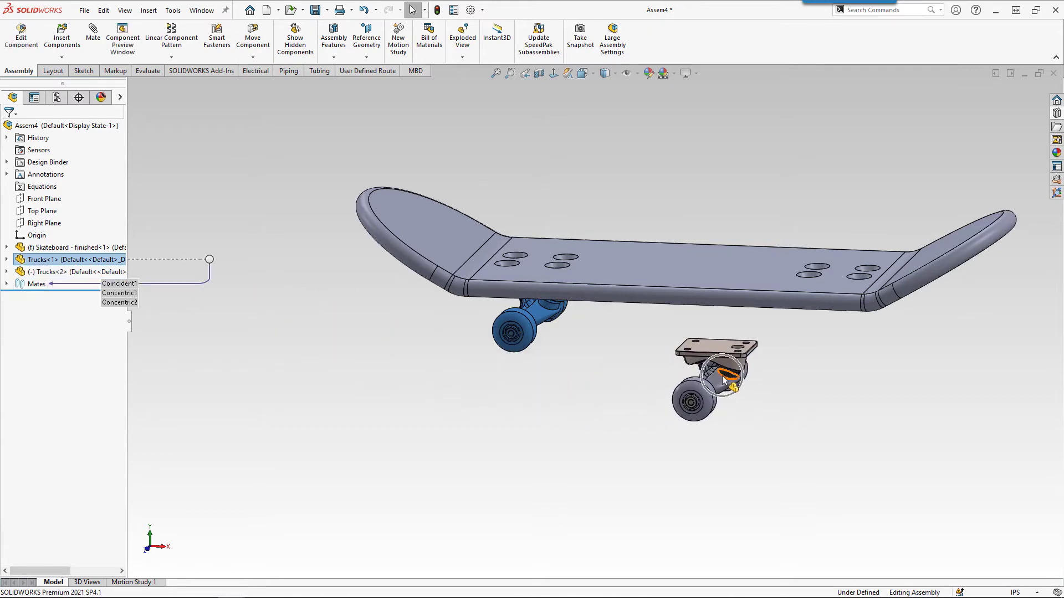
left_click(610, 381)
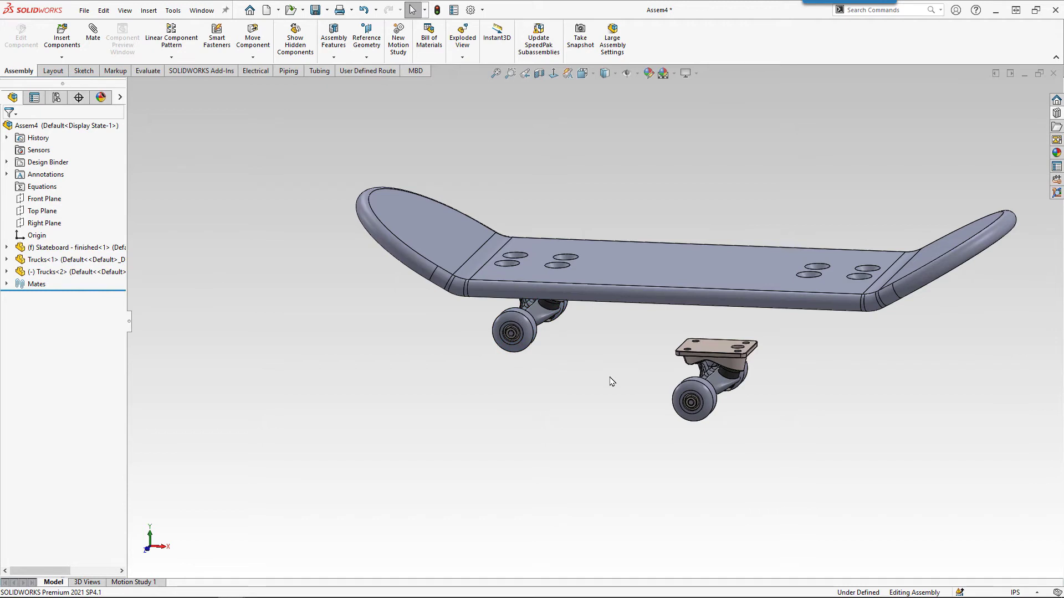
right_click_drag(752, 377, 493, 451)
Step: Add a coincident mate between the flat face of the second truck's mounting plate and the skateboard's flat underside
right_click(511, 367)
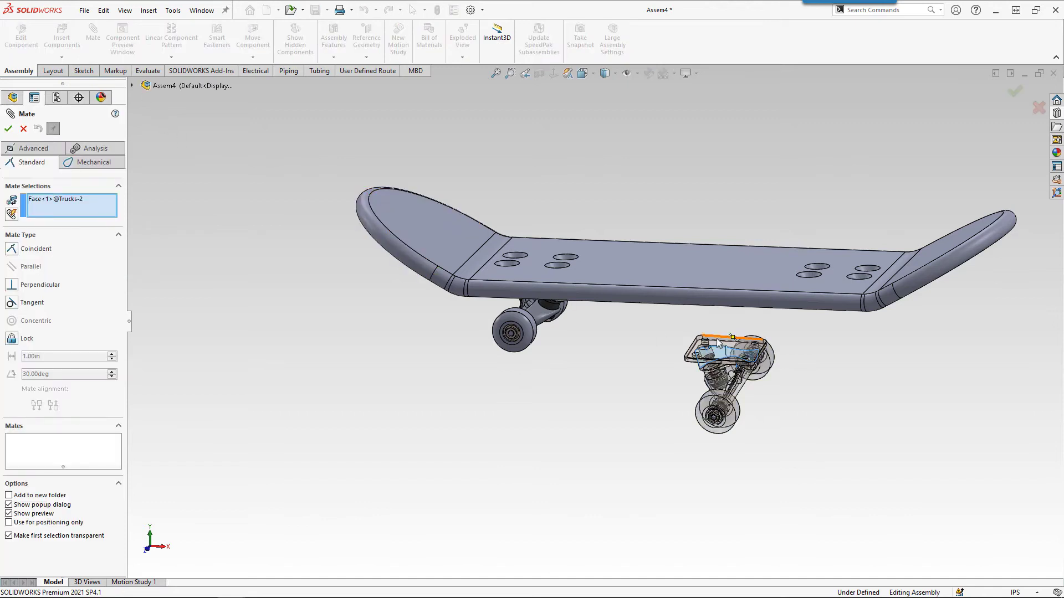
scroll(757, 363, "down", 2)
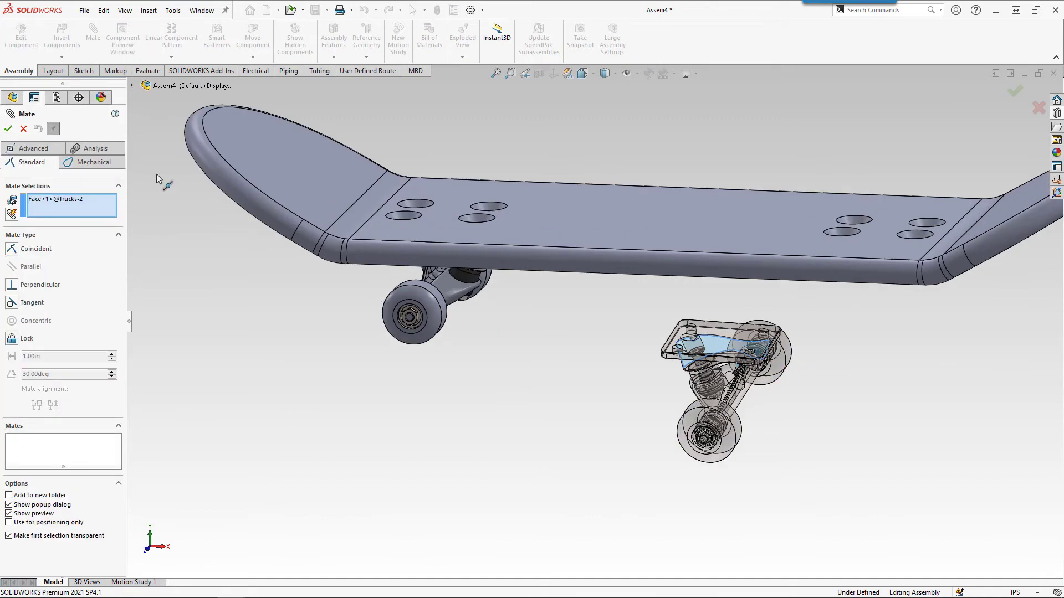
left_click(53, 200)
key("Delete")
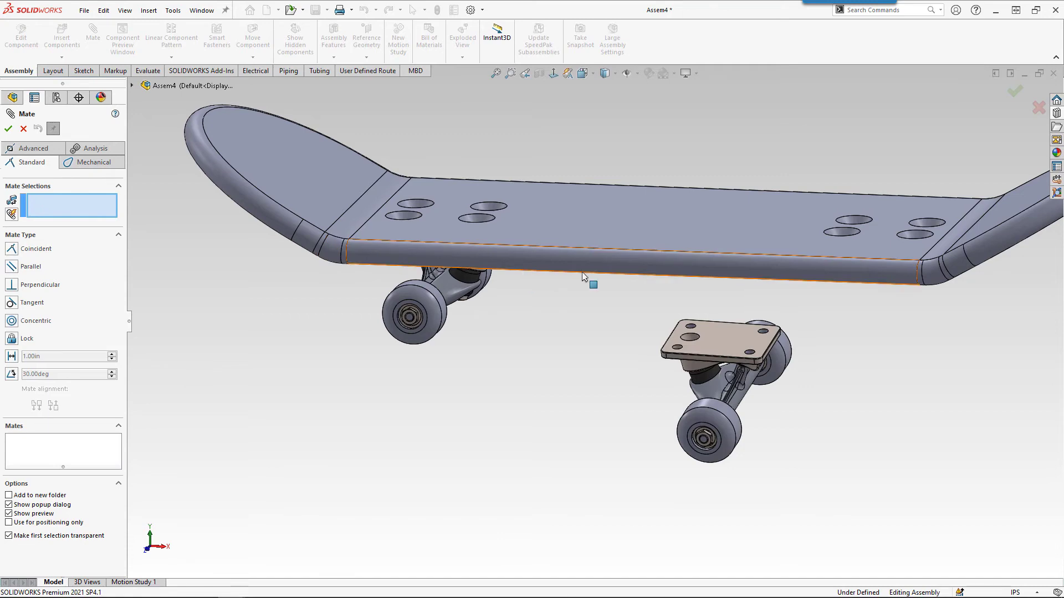
left_click(721, 335)
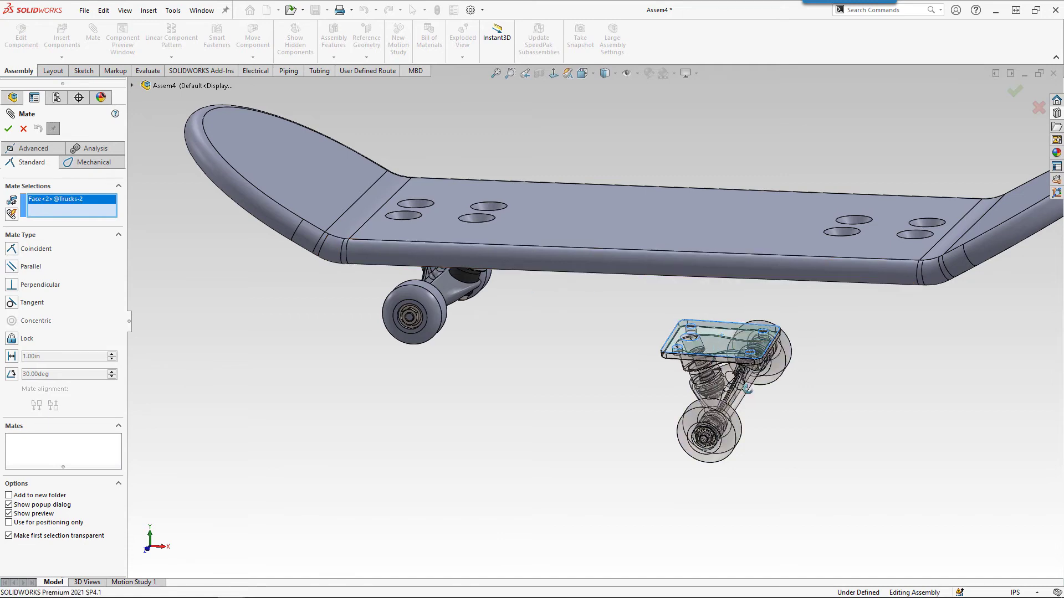
middle_click_drag(719, 333, 659, 355)
left_click(642, 367)
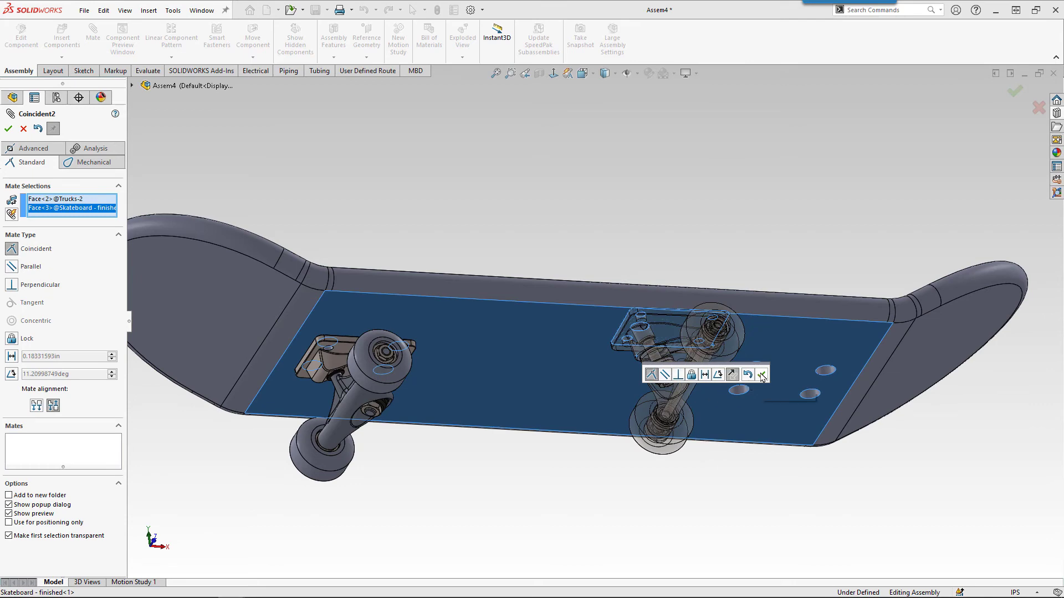
left_click(762, 376)
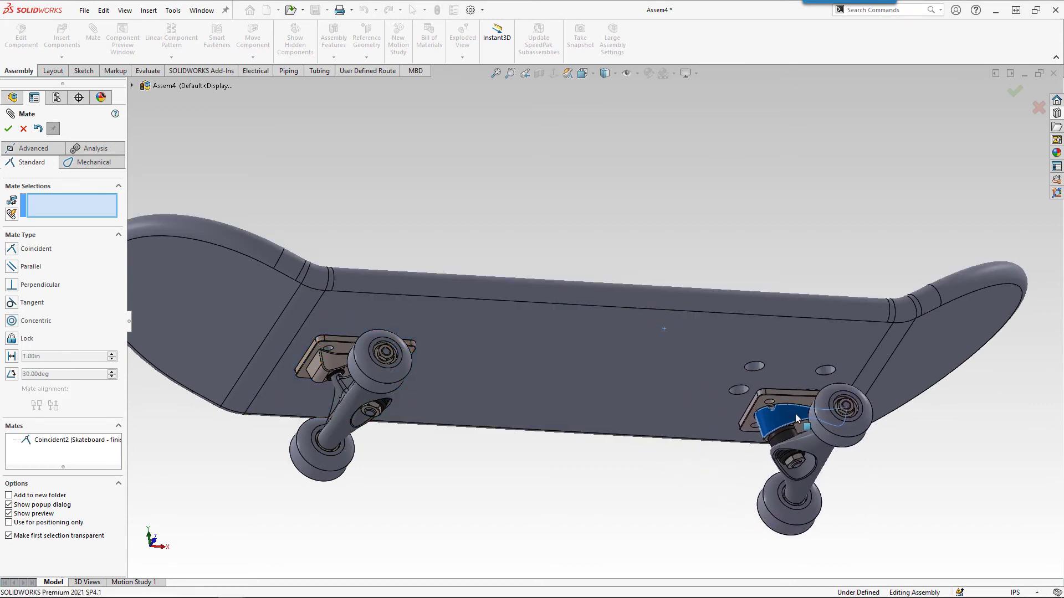
Step: Mate one mounting-plate hole of the second truck concentric with its matching hole in the skateboard's free hole pattern
scroll(796, 418, "down", 8)
left_click(613, 340)
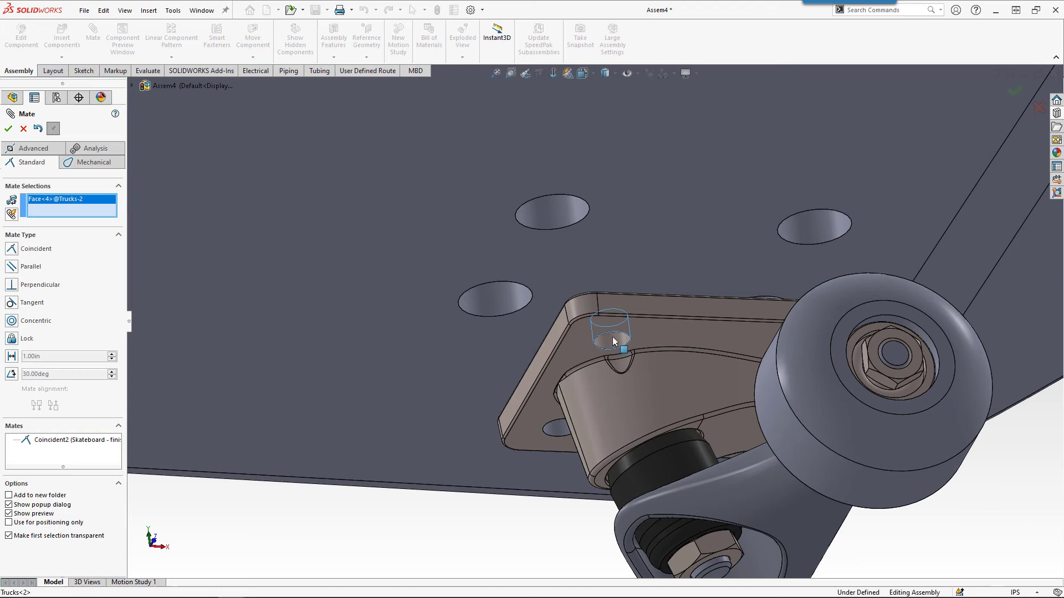
left_click(550, 214)
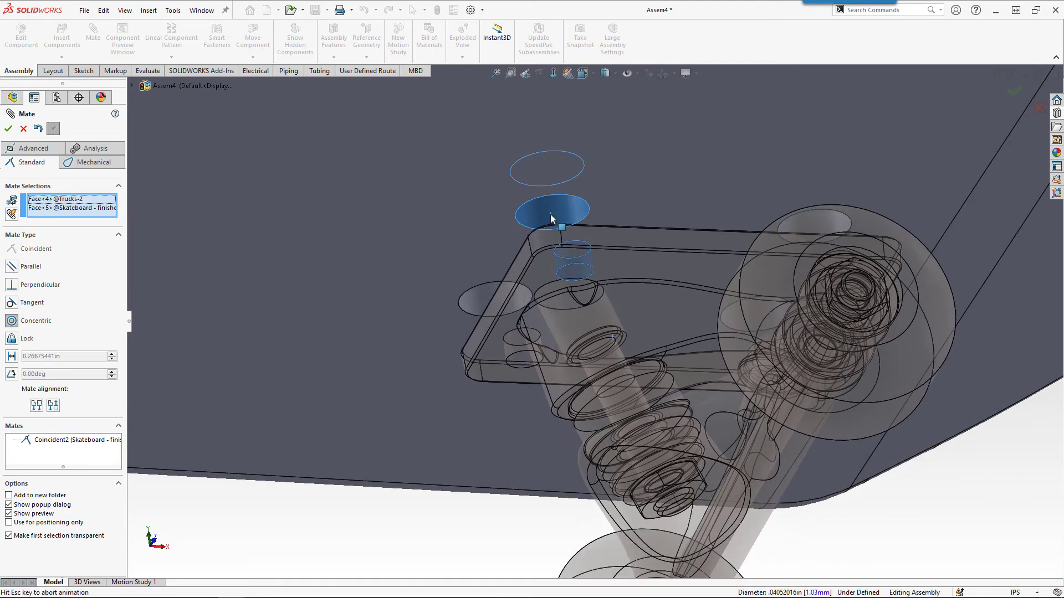
left_click(688, 202)
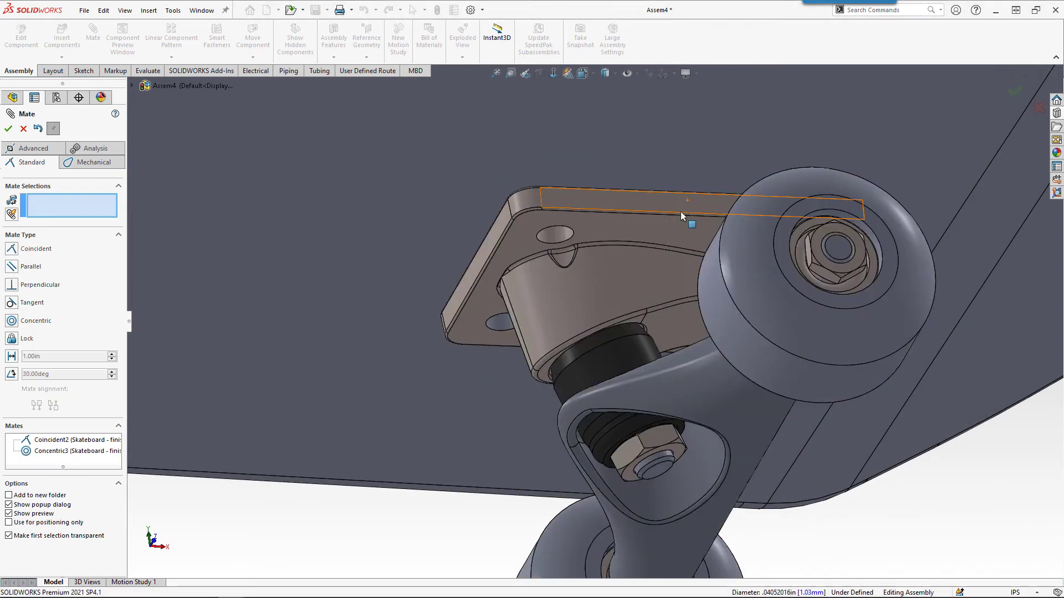
Step: Add a concentric mate between another plate hole of the second truck and its adjacent skateboard hole, and finish mating
mouse_move(556, 307)
middle_mouse_down()
mouse_move(591, 307)
mouse_move(560, 304)
middle_mouse_up()
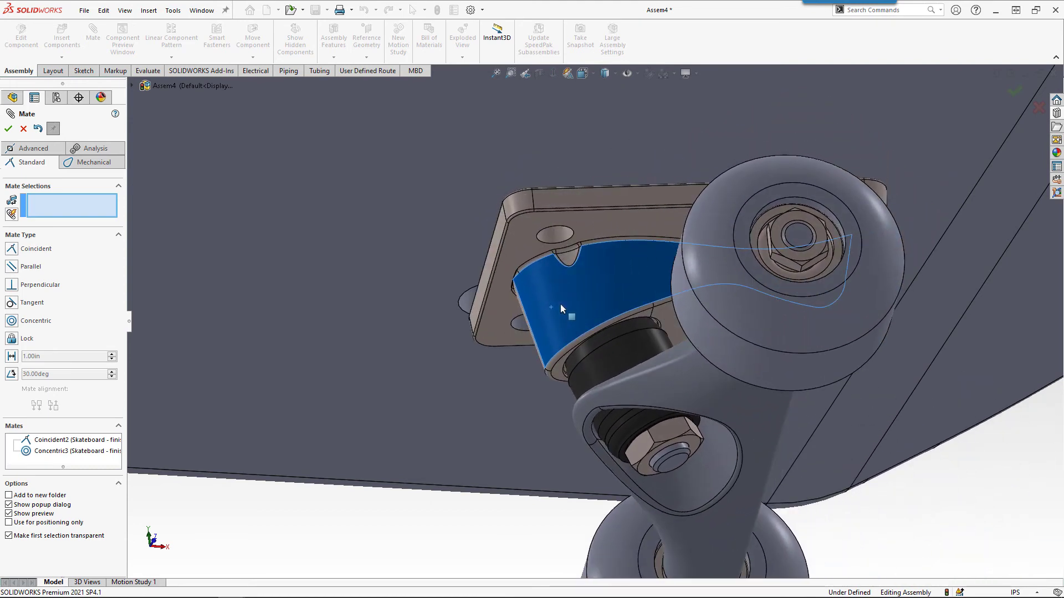
left_click(521, 324)
left_click(469, 309)
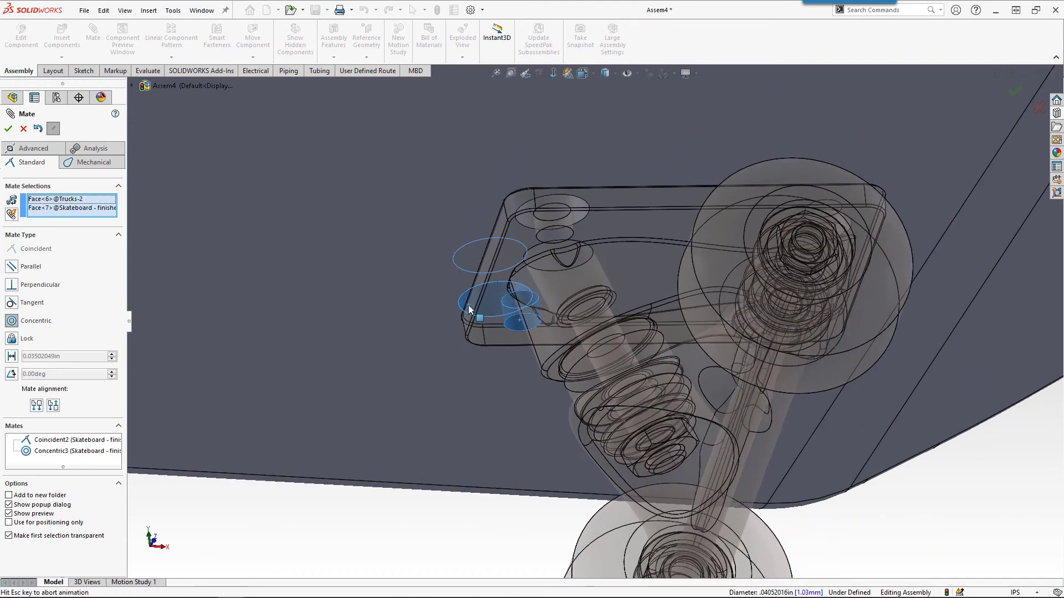
left_click(455, 292)
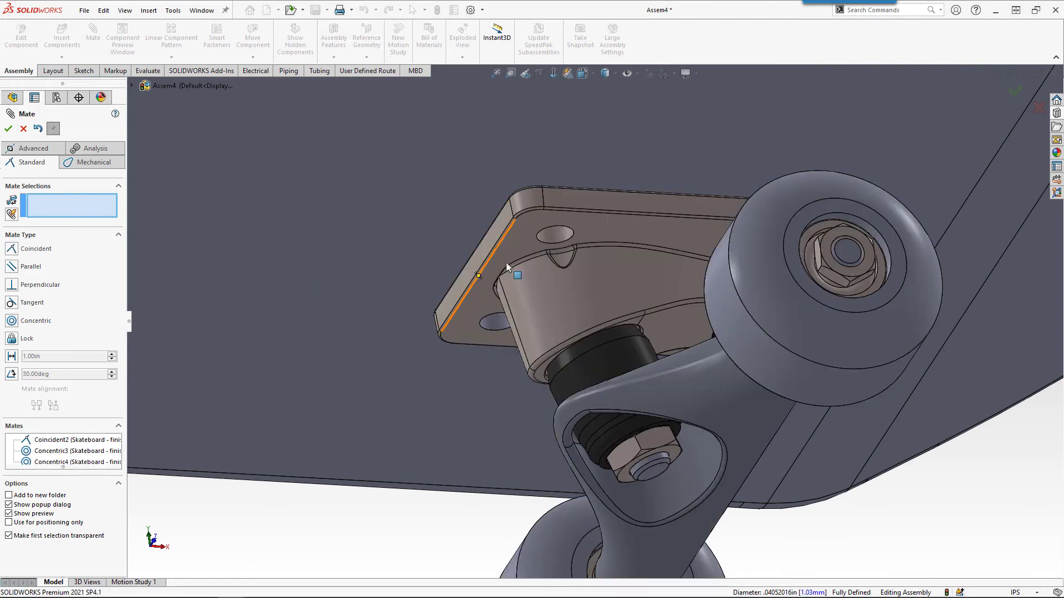
key("ctrl+1")
middle_click_drag(502, 298, 471, 387)
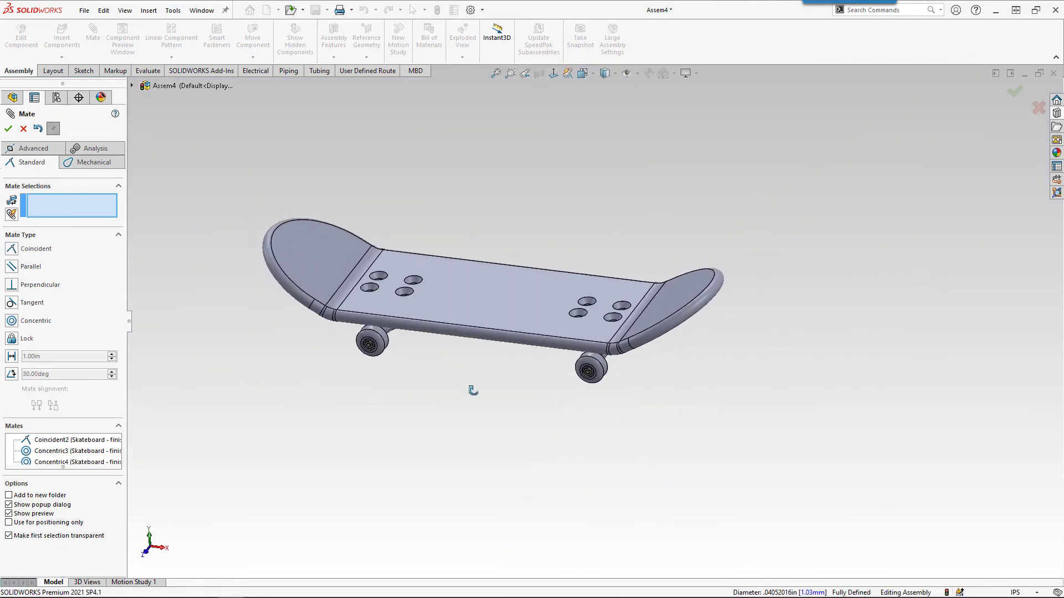
left_click(9, 129)
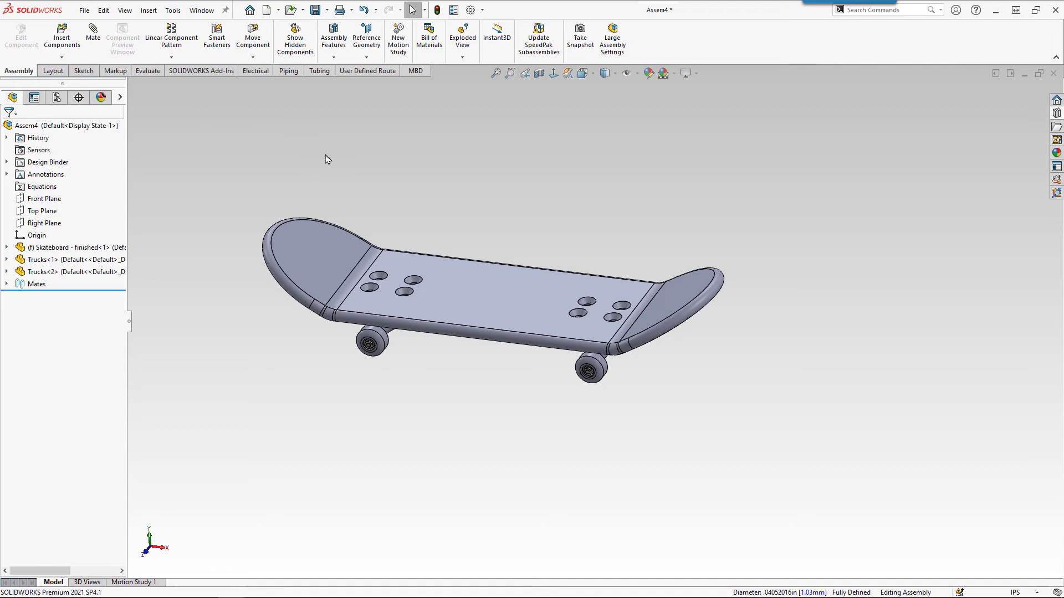
Step: Examine the deck's mounting holes and the hardware standards offered by the Toolbox in the Design Library
middle_click_drag(421, 289, 477, 291)
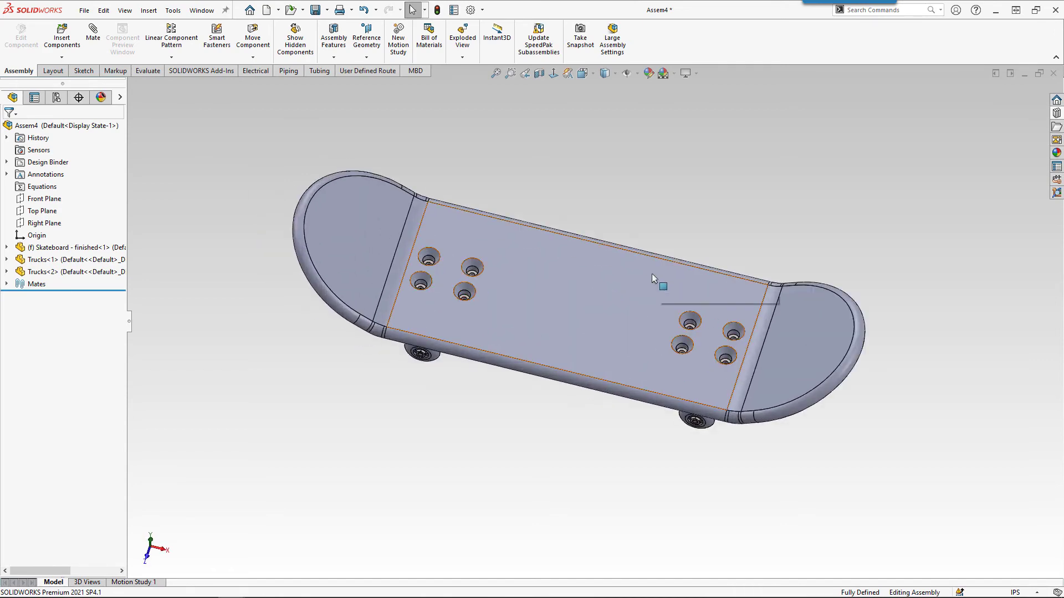
middle_click_drag(654, 278, 610, 220)
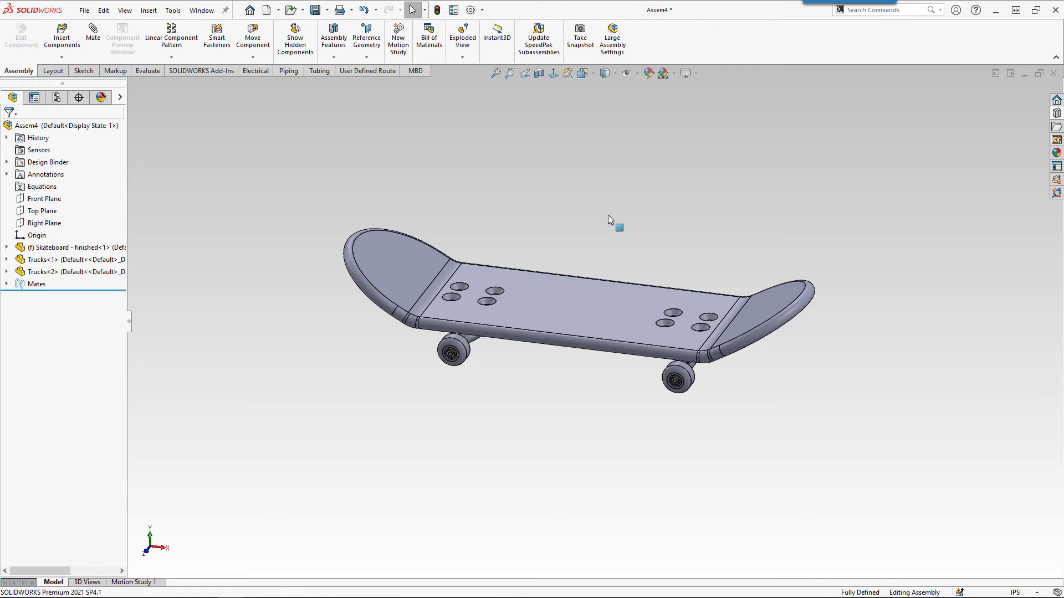
left_click(1058, 113)
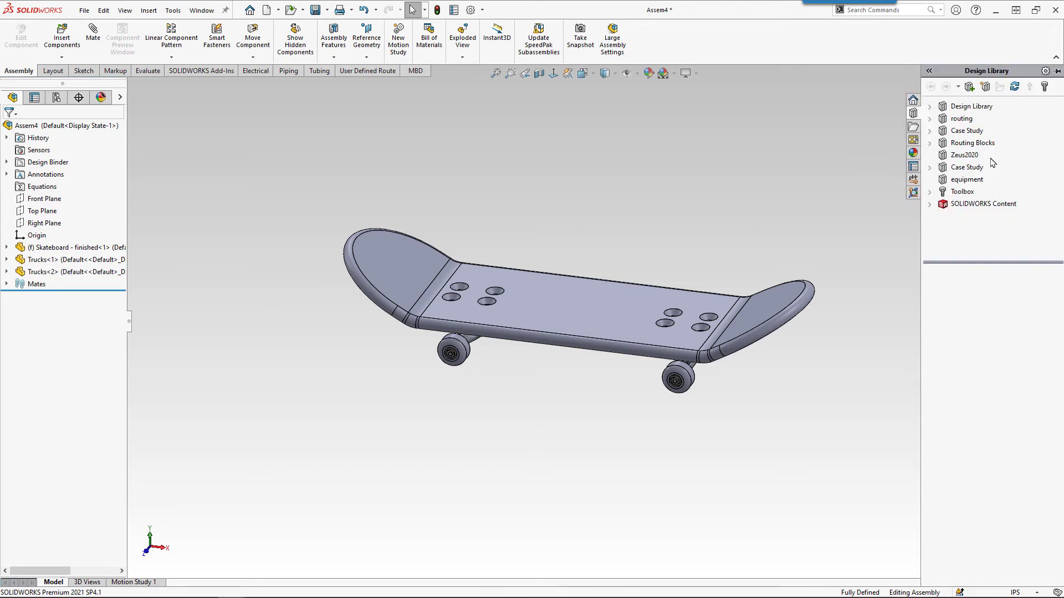
left_click(930, 192)
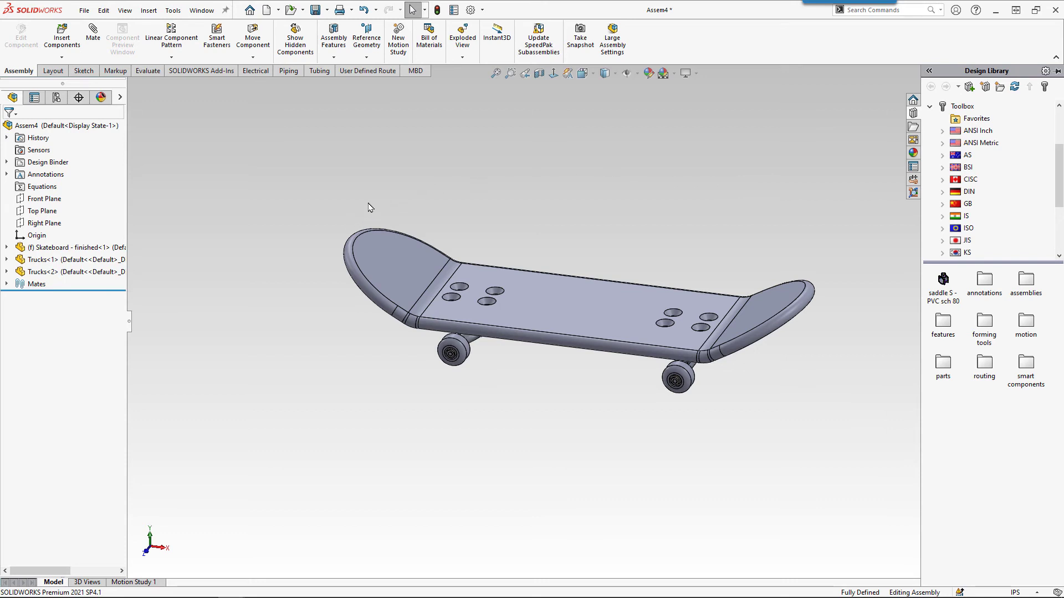
left_click(426, 191)
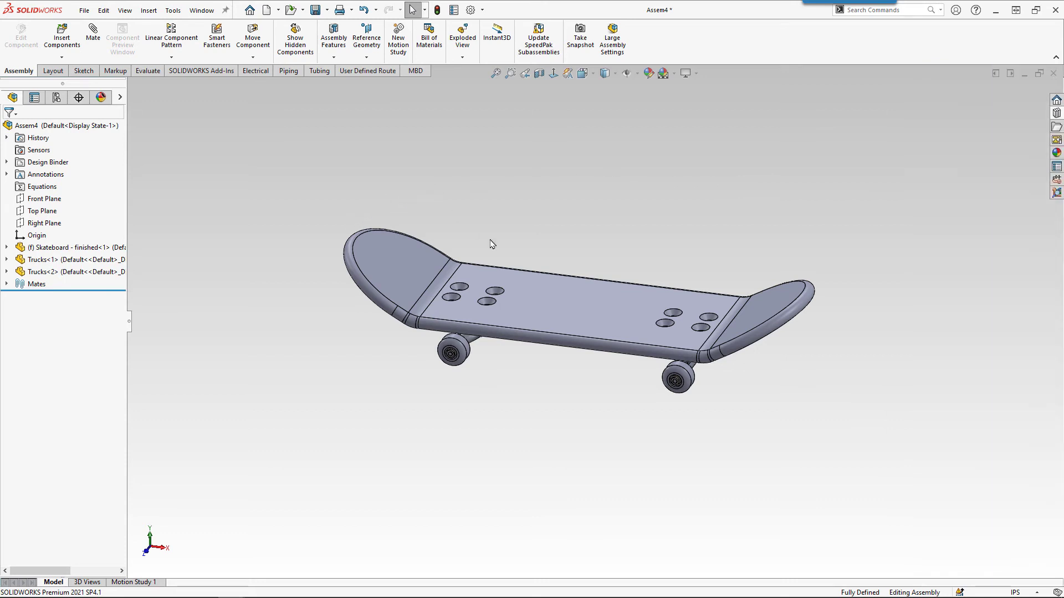
Step: Add Smart Fasteners to the deck's flat top face, filling the eight mounting holes with #1-72 cross-drive Flat Head Screws (82)
left_click(532, 301)
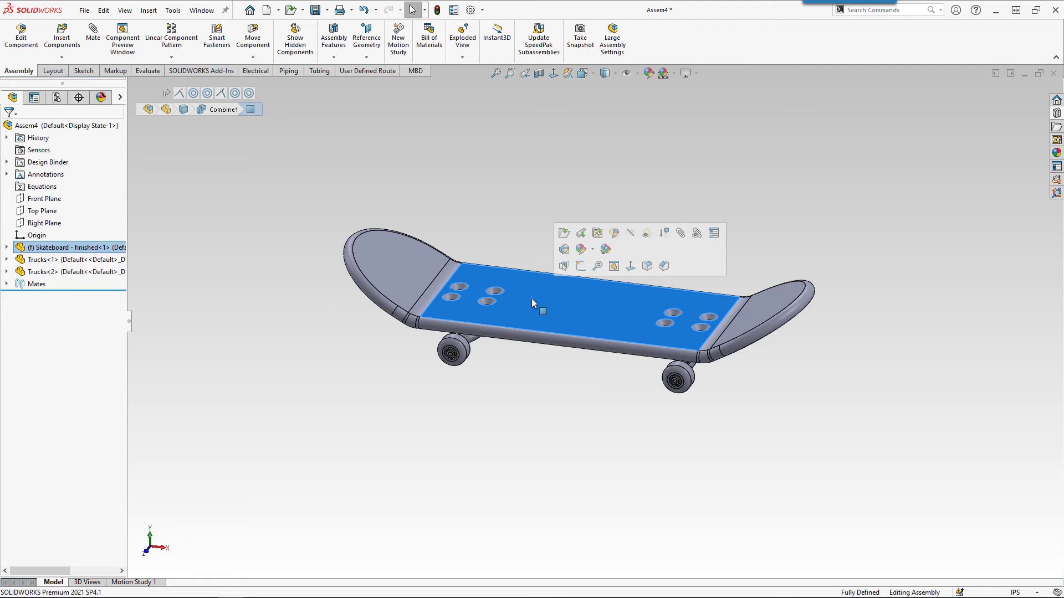
left_click(216, 40)
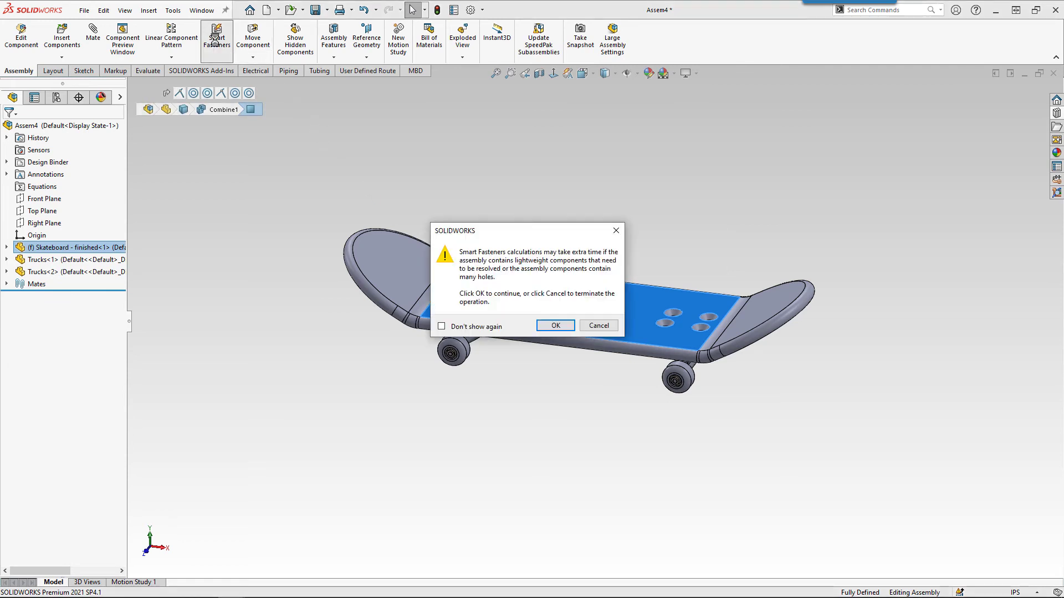
left_click(555, 326)
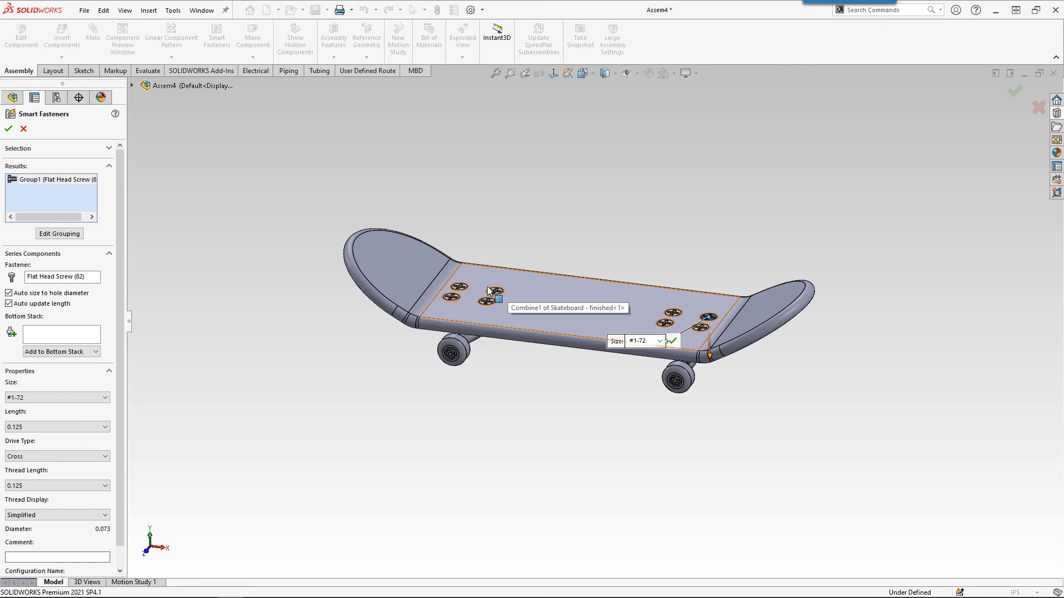
middle_click_drag(509, 405, 543, 441)
scroll(537, 324, "down", 3)
scroll(753, 392, "up", 3)
scroll(753, 393, "up", 2)
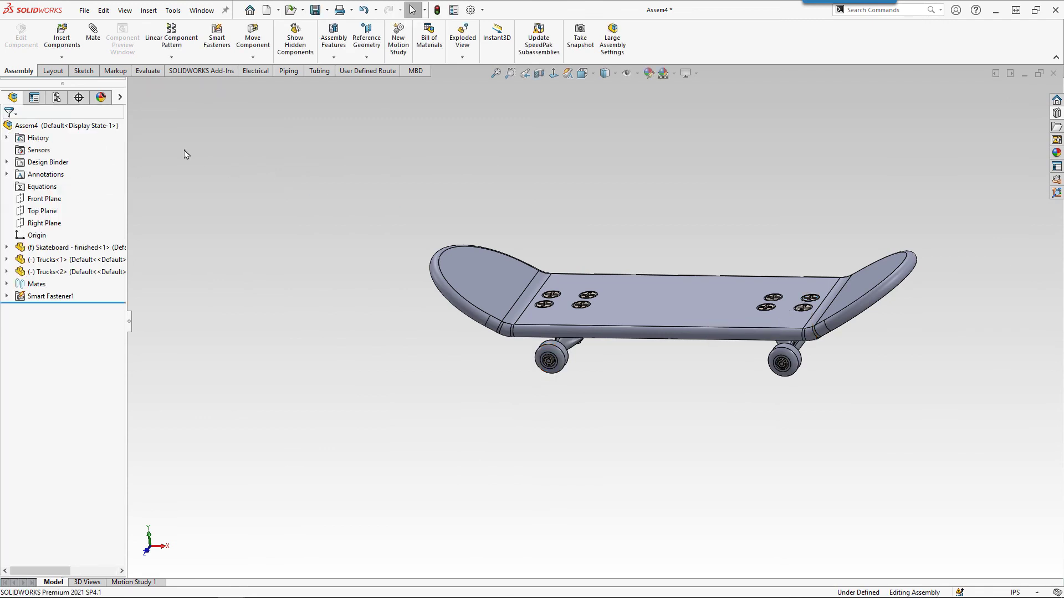
Step: Save the skateboard assembly as a SOLIDWORKS assembly file in the 4 Skateboard Assembly folder
middle_click_drag(640, 207, 636, 241)
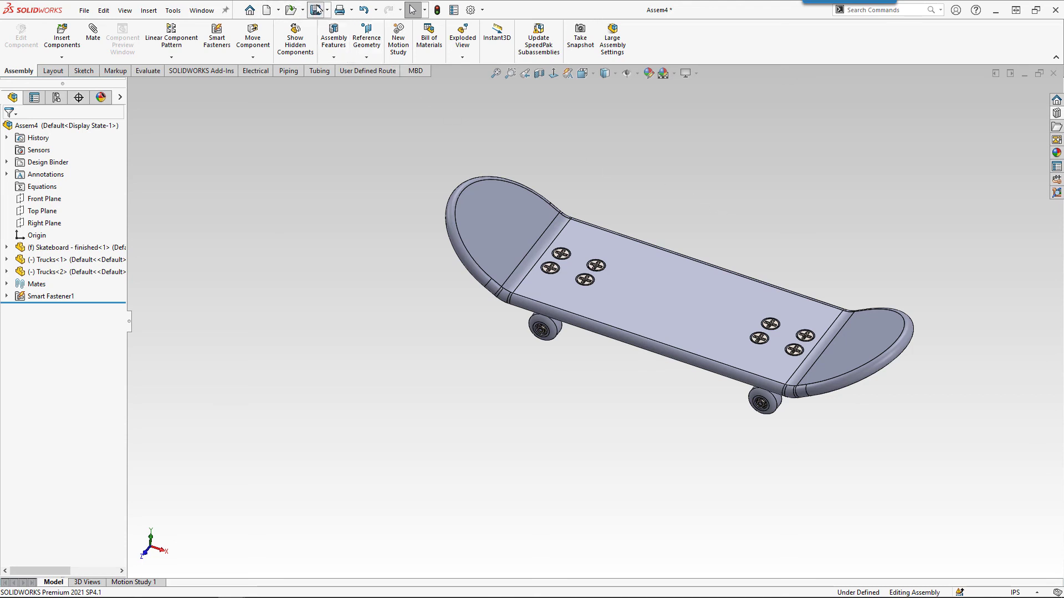
left_click(316, 10)
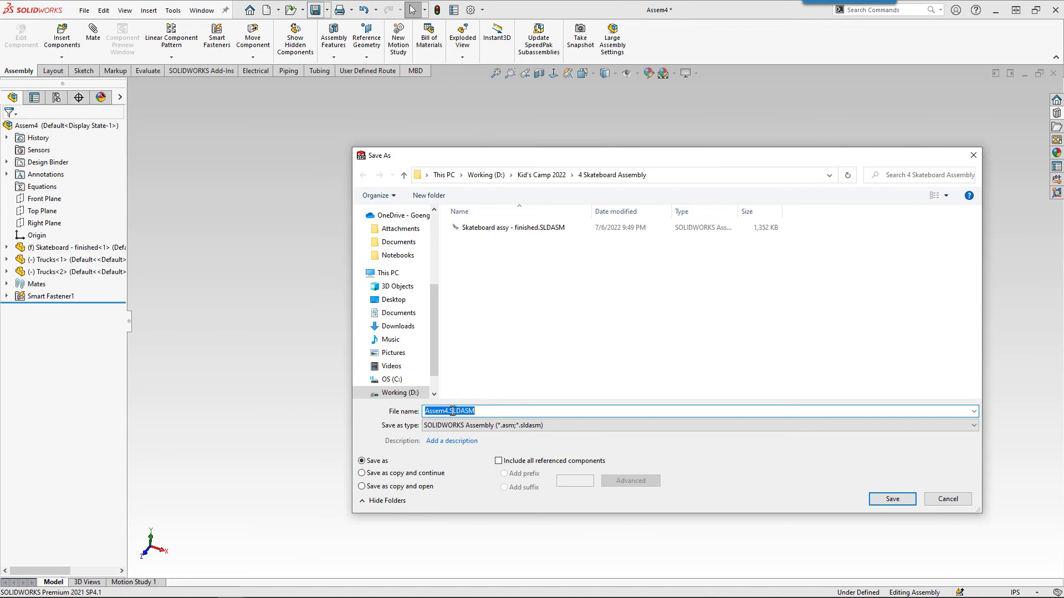